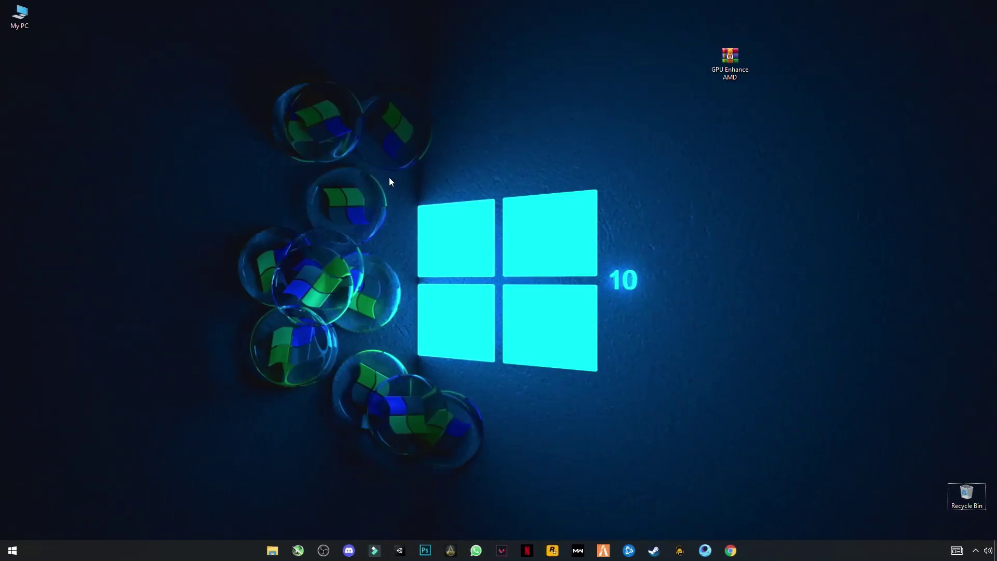
Launch AMD Radeon Software and disable Radeon Anti-Lag and Radeon Image Sharpening.
right_click(389, 177)
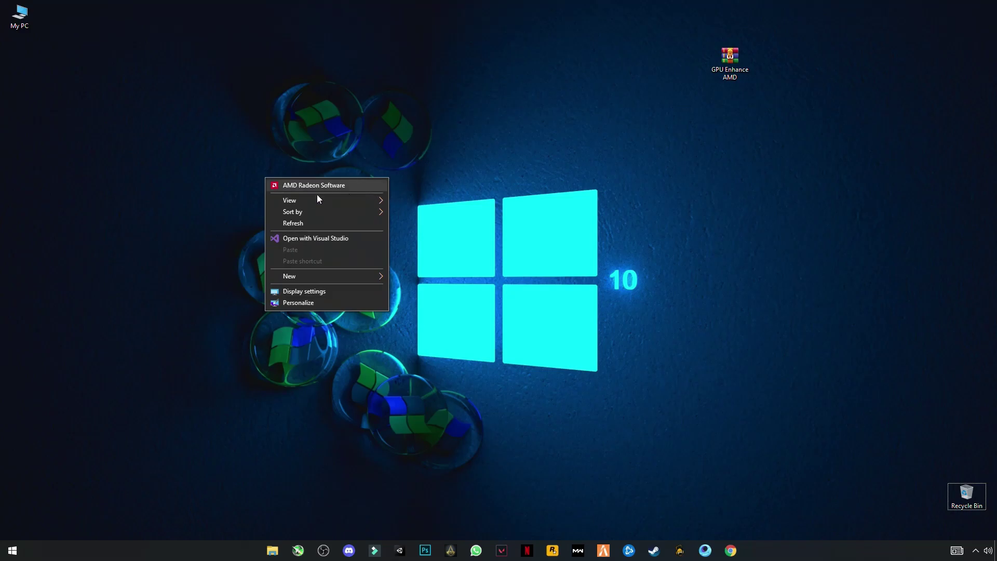
left_click(342, 184)
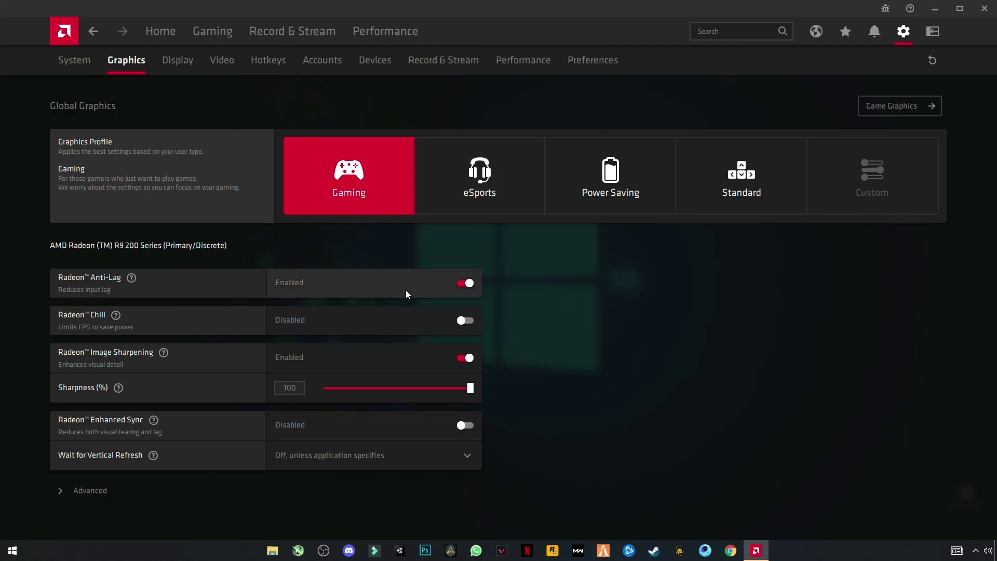
left_click(462, 284)
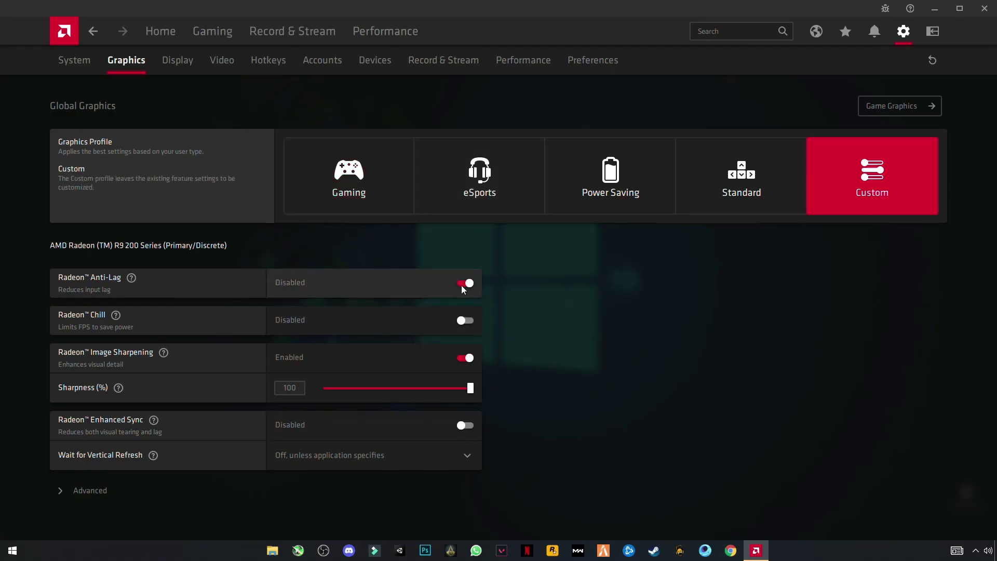
left_click(469, 362)
Expand the Advanced graphics settings and look through them.
left_click(87, 461)
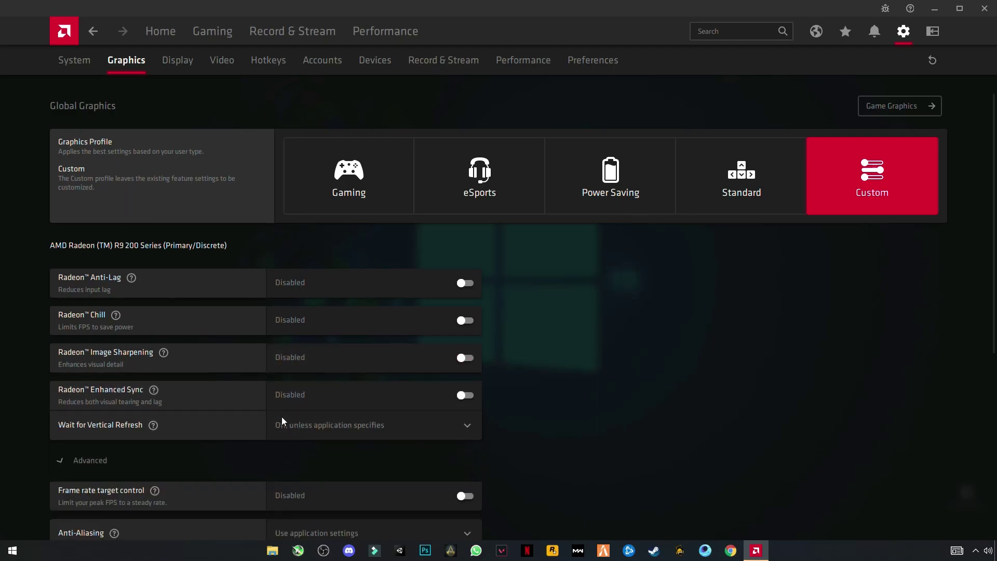
scroll(438, 376, "down", 5)
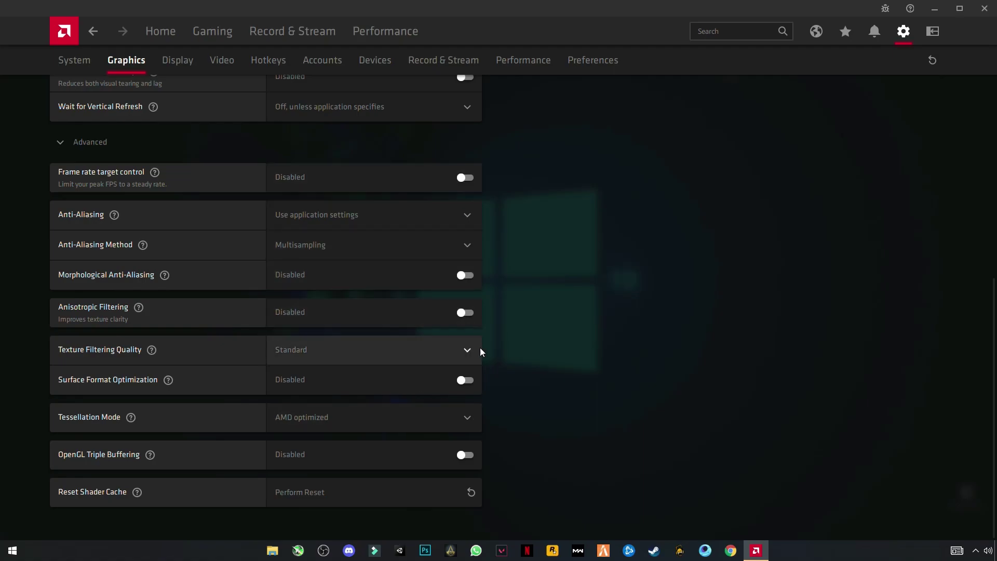
scroll(518, 400, "up", 1)
scroll(481, 169, "up", 3)
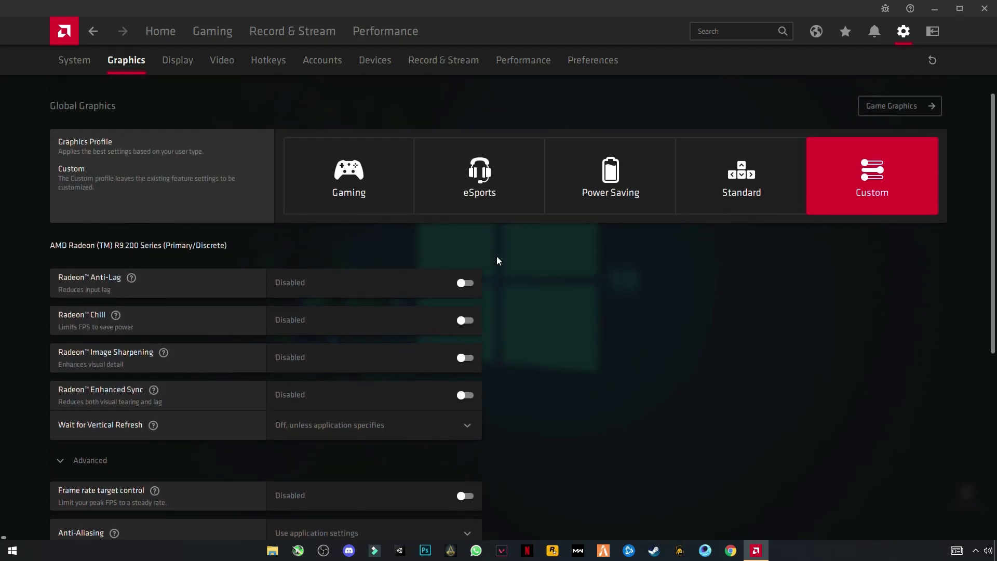
scroll(491, 295, "down", 3)
scroll(466, 428, "down", 1)
scroll(506, 291, "up", 4)
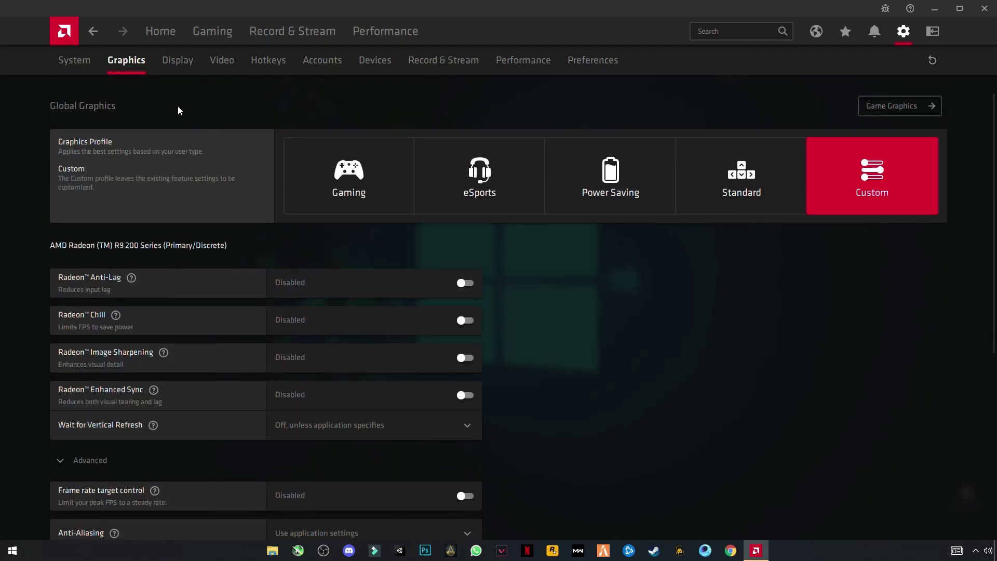
Review the Display, Video, Hotkeys, Accounts and Devices pages.
left_click(171, 60)
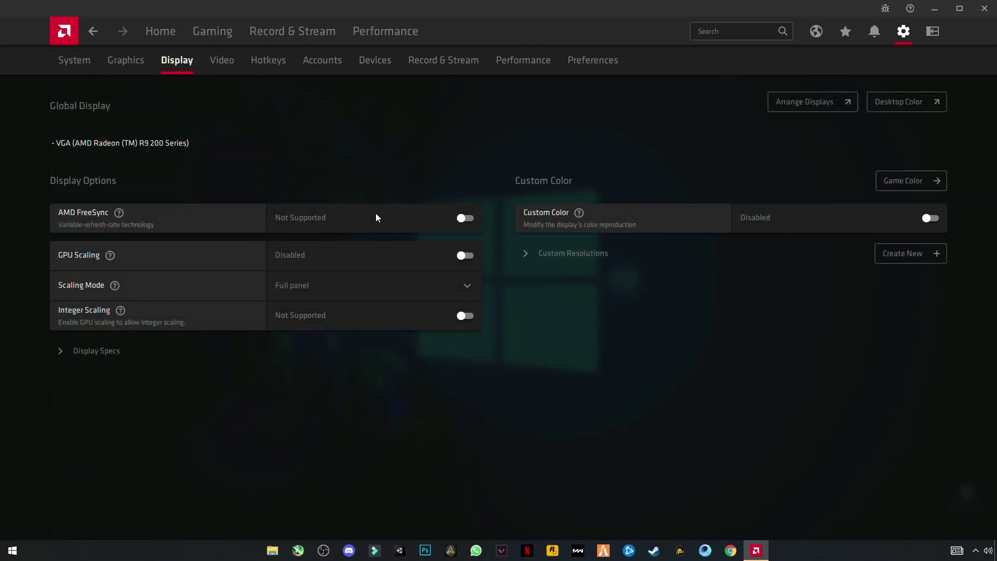
left_click(215, 68)
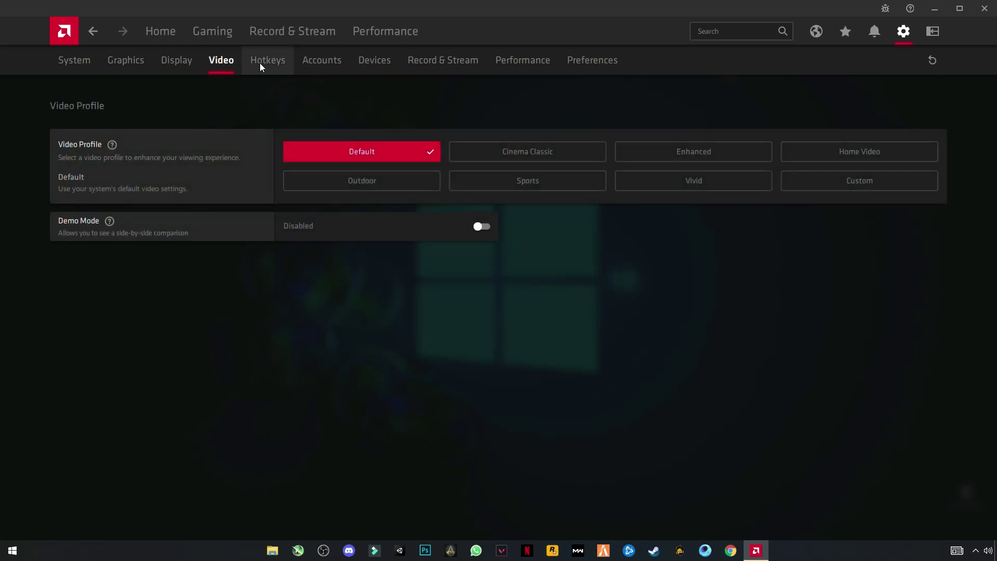
left_click(260, 64)
left_click(339, 67)
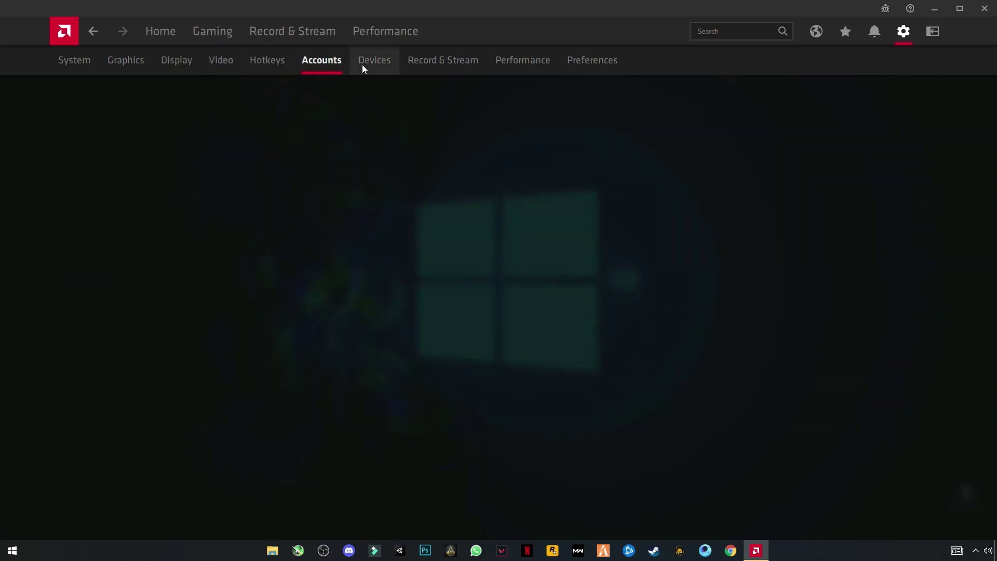
left_click(371, 66)
Review the Record & Stream, Performance and Preferences pages, then close AMD Radeon Software.
left_click(429, 67)
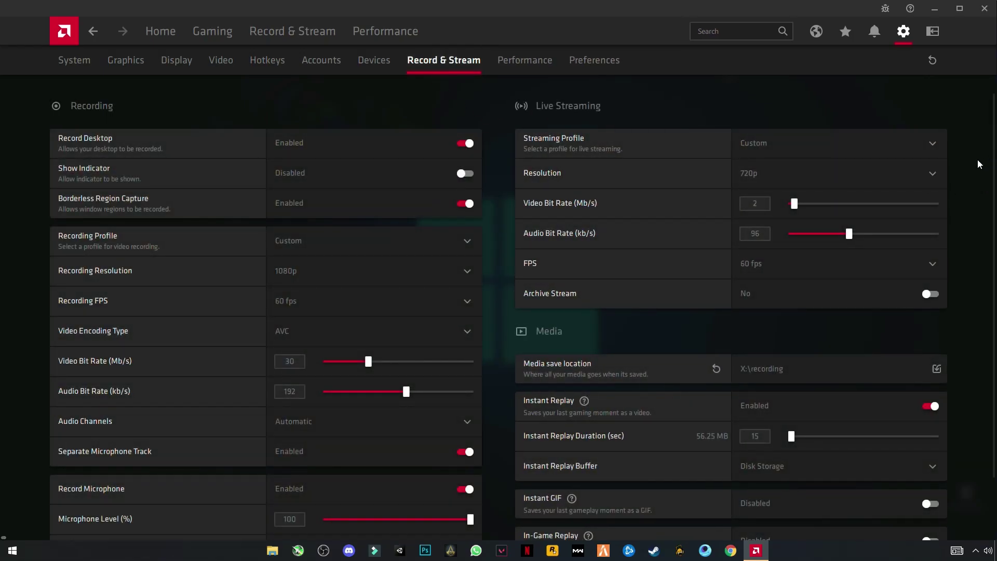
scroll(625, 225, "down", 2)
scroll(583, 239, "up", 2)
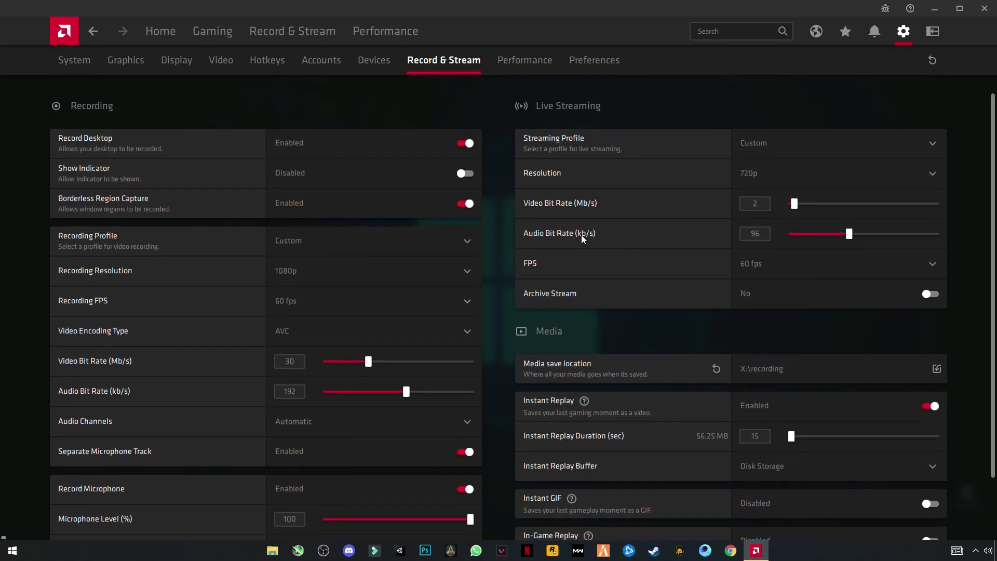
left_click(514, 69)
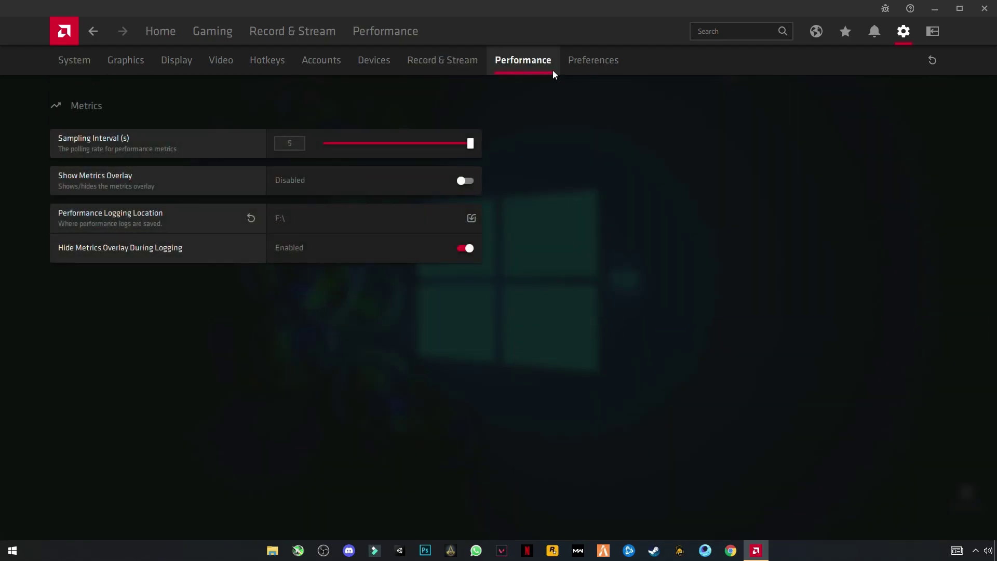
left_click(576, 65)
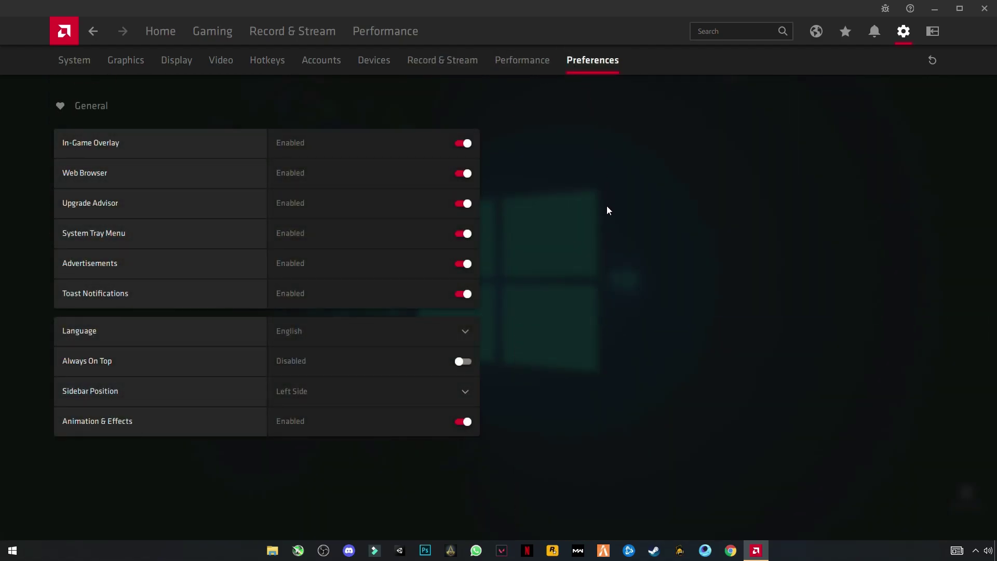
left_click(985, 9)
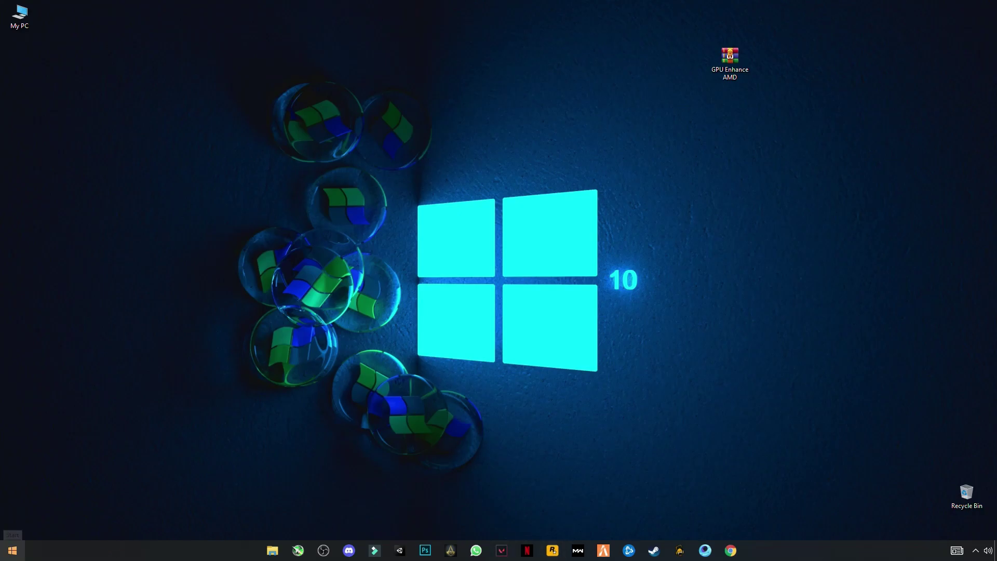
In Windows Settings, check Notifications & actions via a 'noti' search, then Focus assist and Power & sleep (both Never).
left_click(12, 551)
left_click(14, 511)
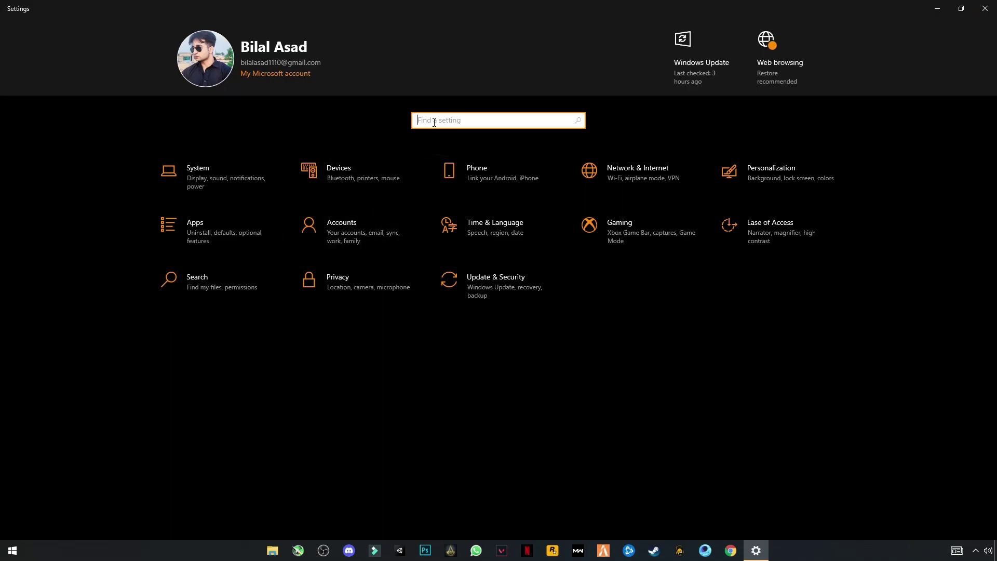
type("not")
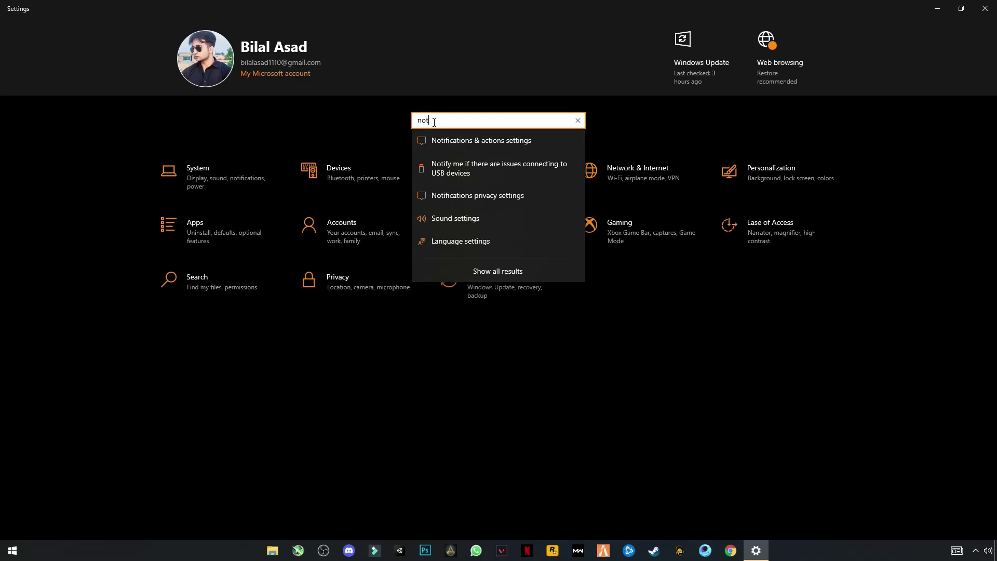
type("i")
left_click(499, 147)
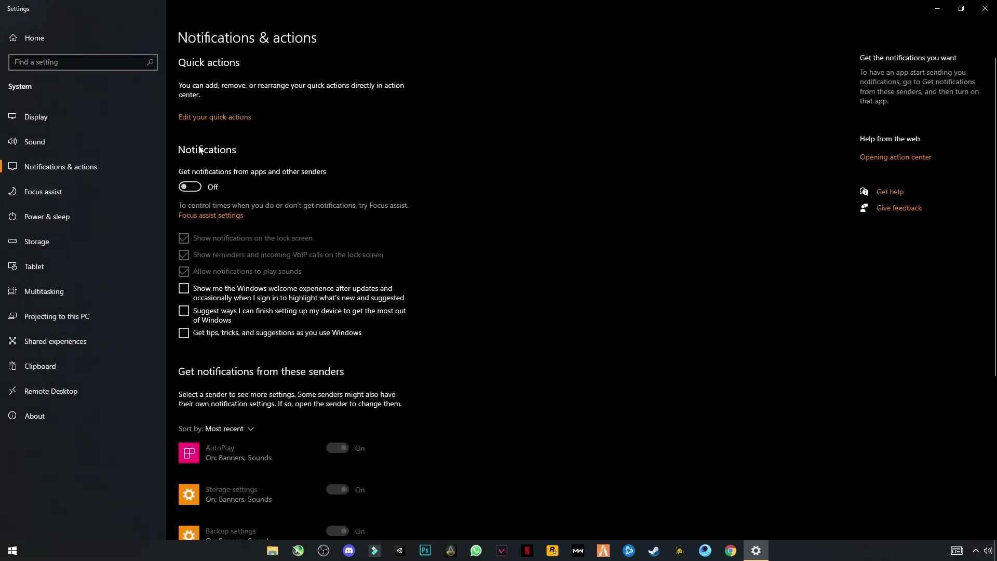
scroll(347, 309, "down", 5)
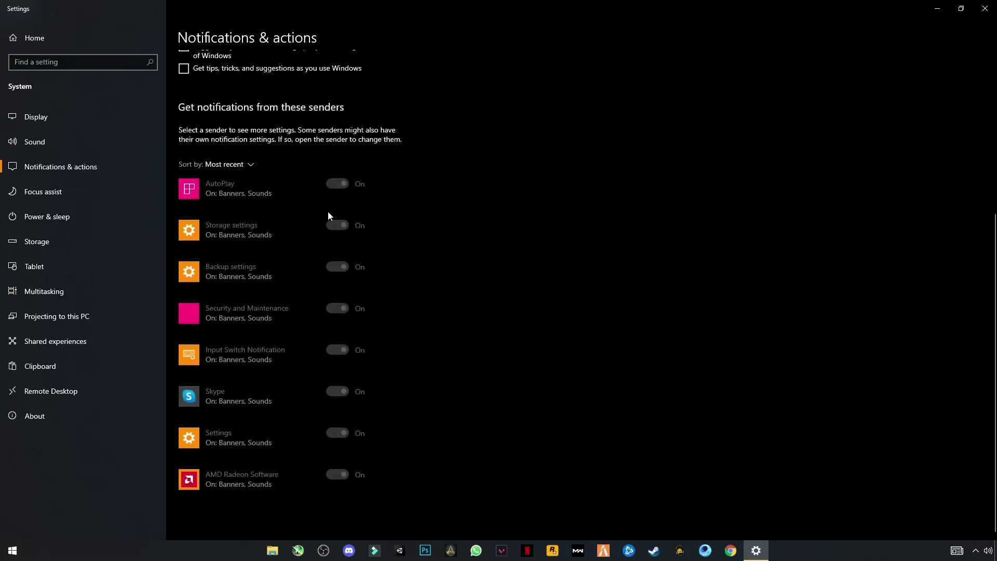
scroll(356, 300, "up", 5)
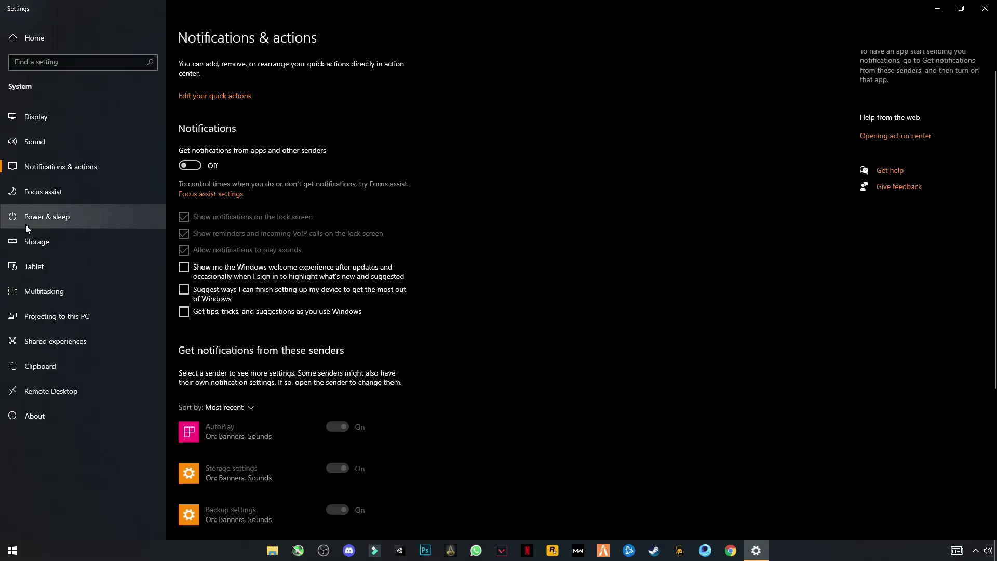
left_click(45, 201)
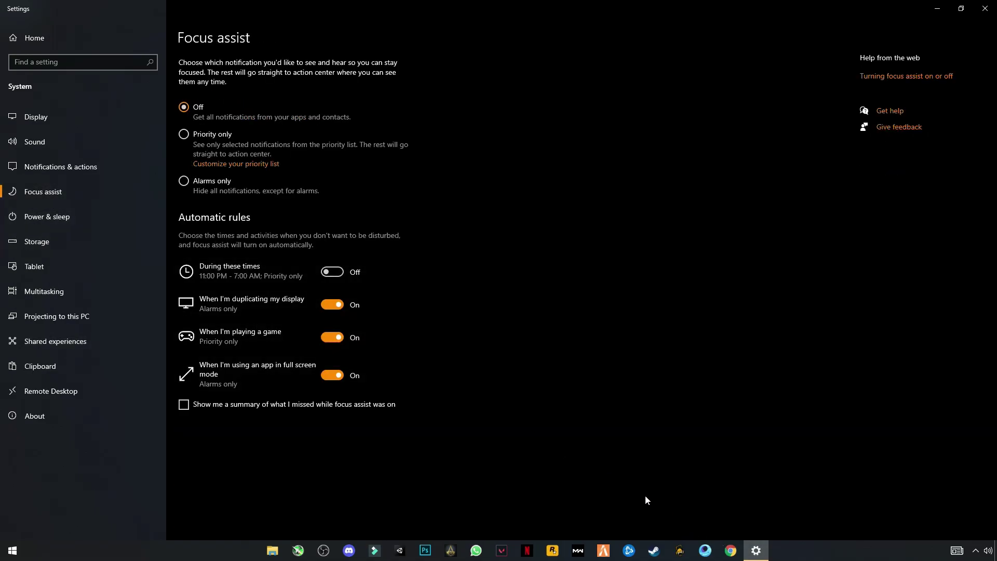
left_click(51, 217)
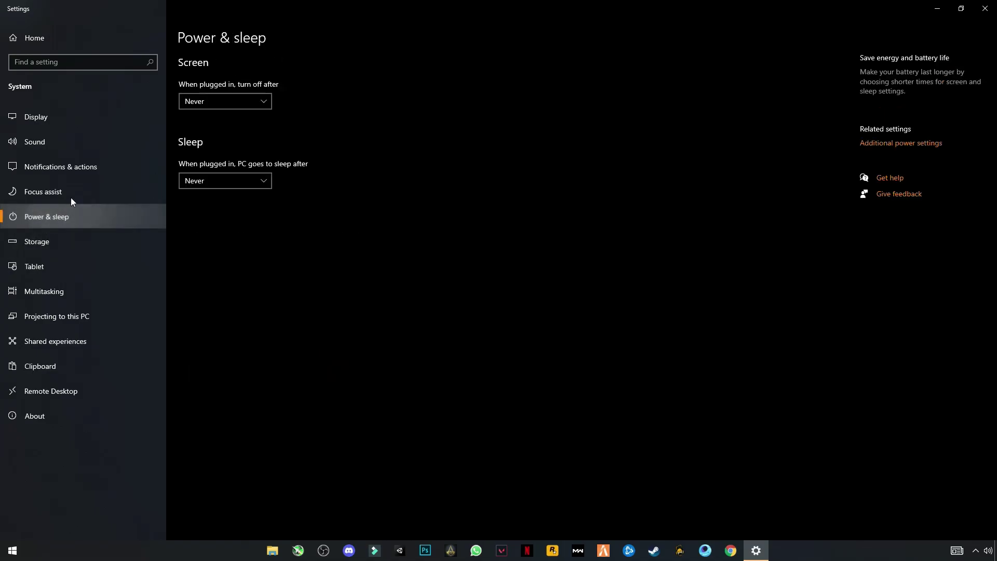
Start a new power plan based on High performance named Gaming.
left_click(893, 145)
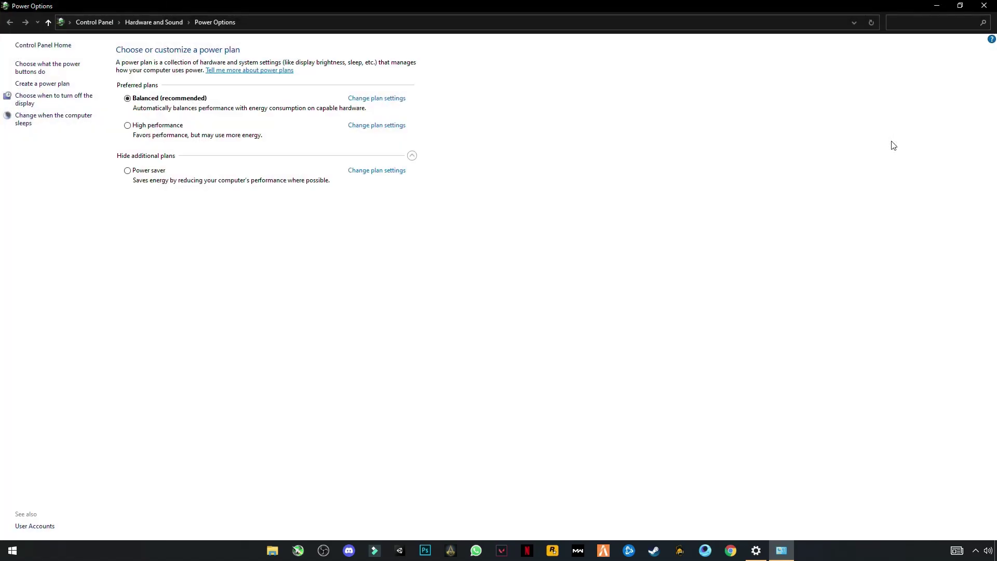
left_click(54, 86)
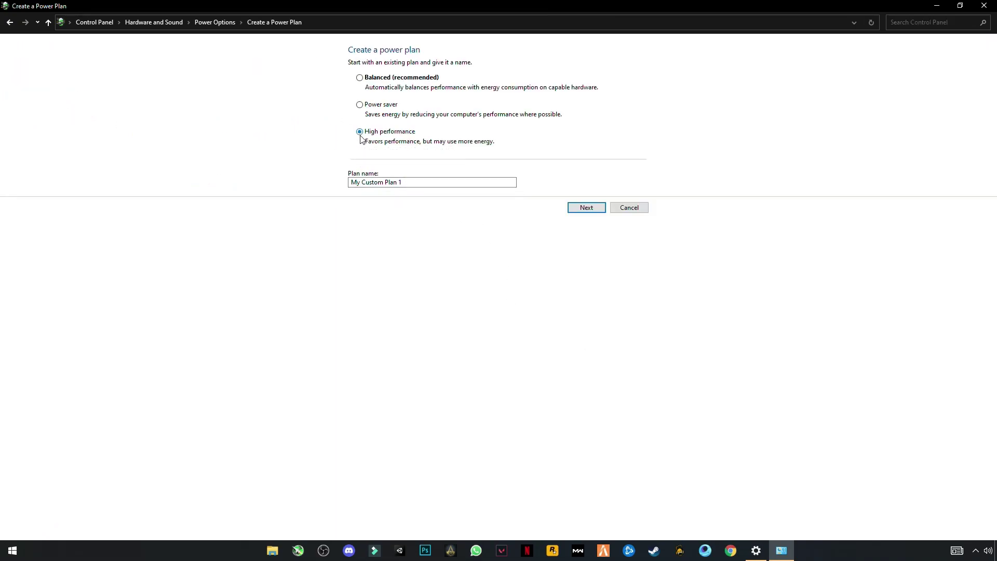
left_click_drag(350, 183, 446, 183)
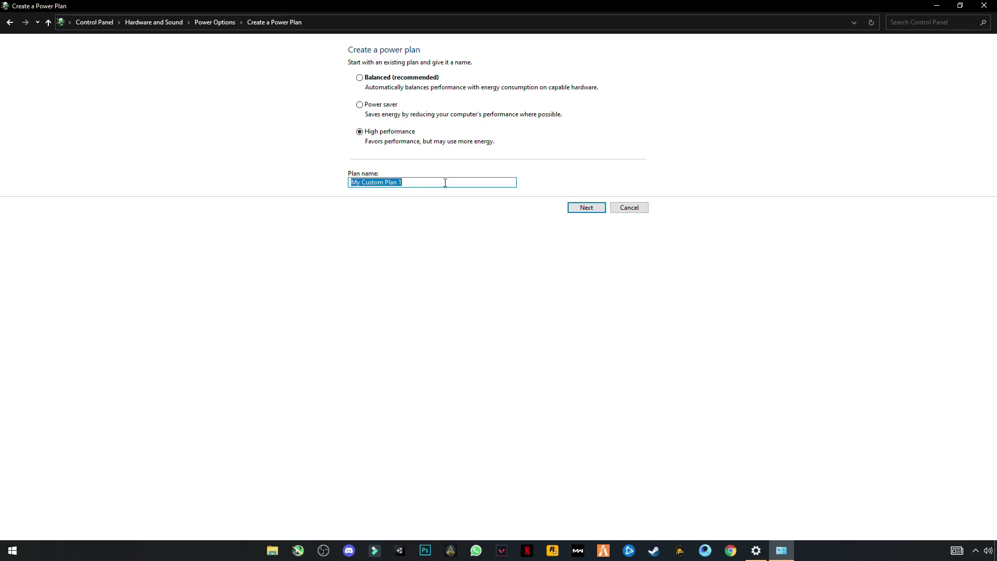
type("Gaming")
left_click(584, 207)
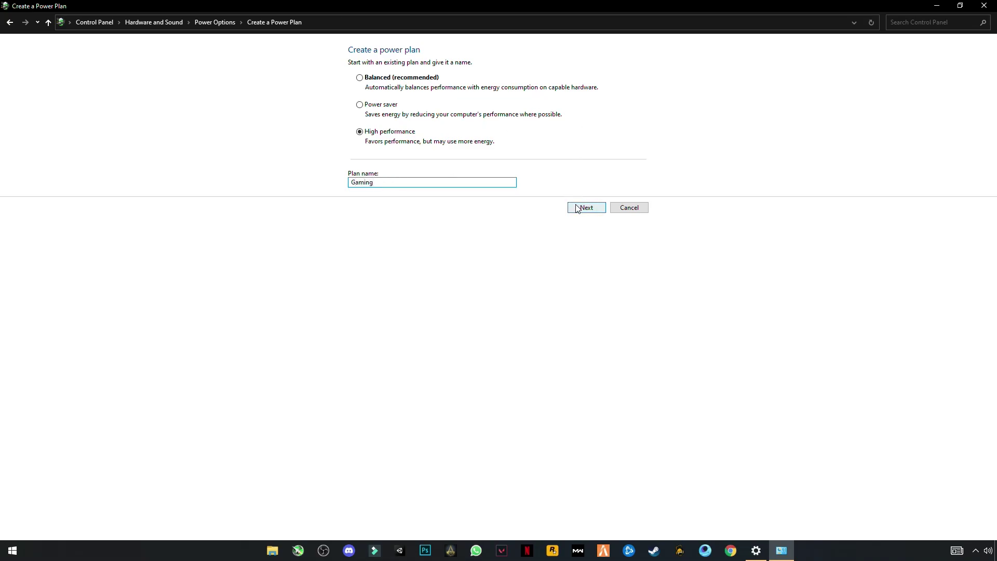
Set the Gaming plan's display turn-off and sleep to Never, create it, and close Power Options.
left_click(487, 92)
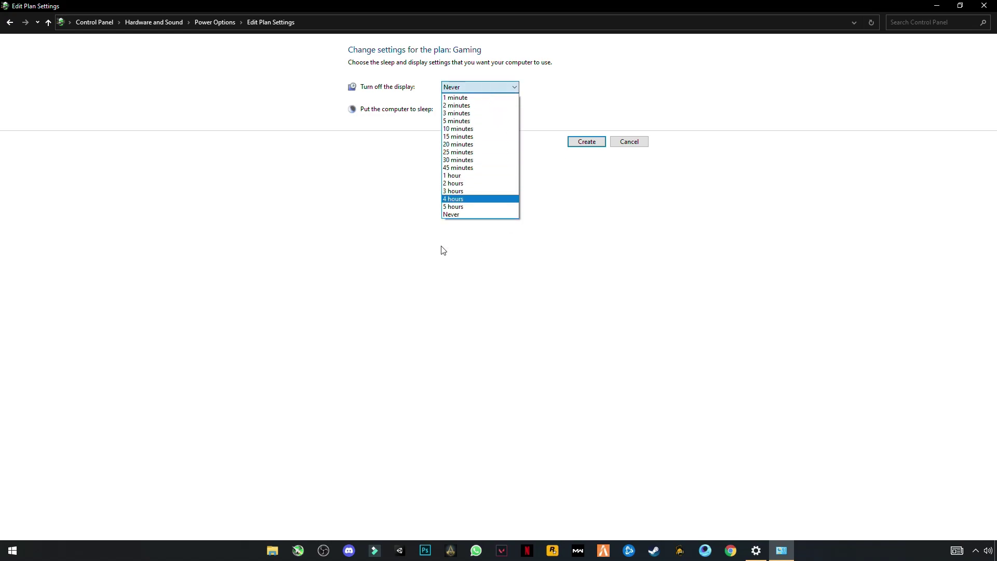
left_click(433, 154)
left_click(464, 110)
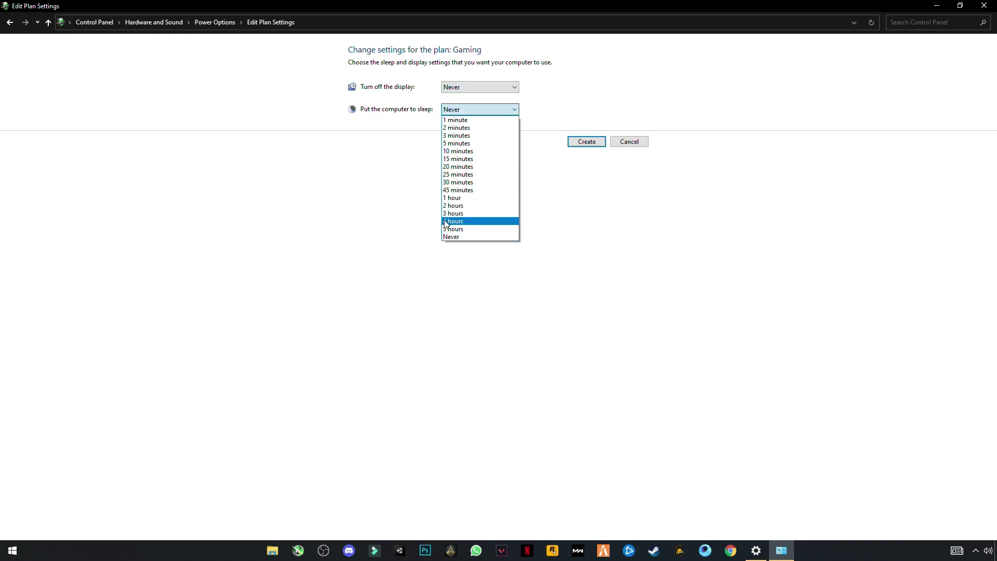
left_click(454, 237)
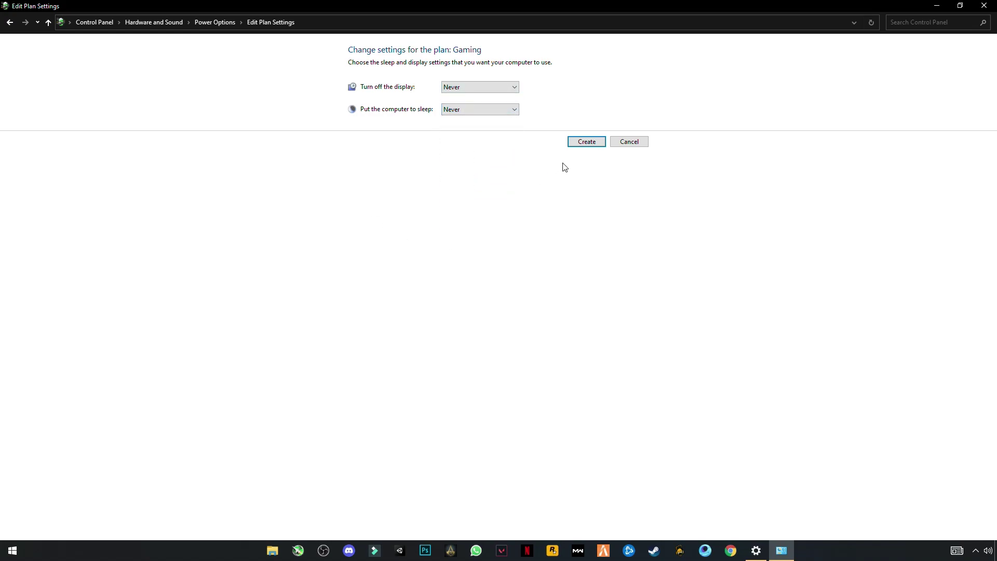
left_click(587, 143)
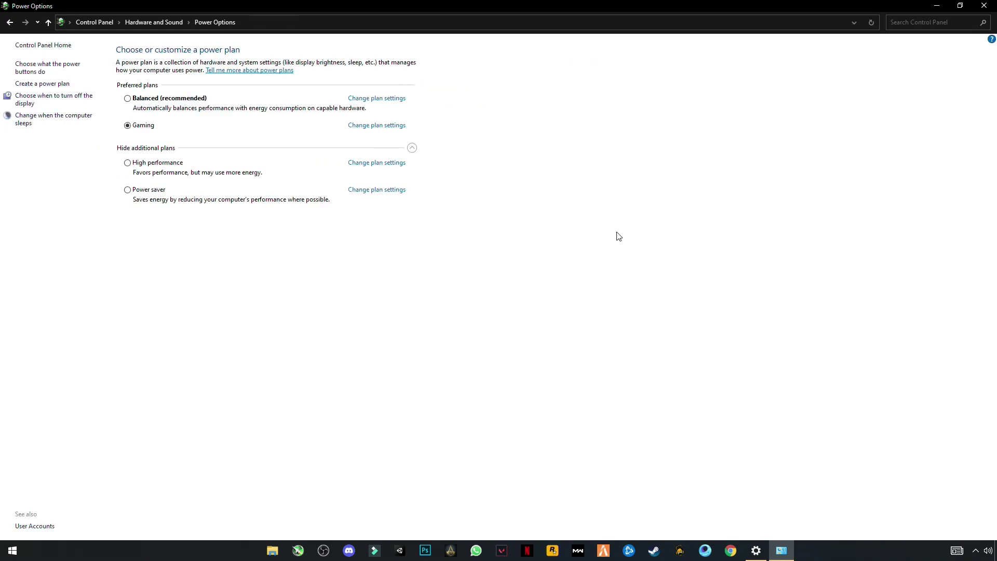
left_click(983, 8)
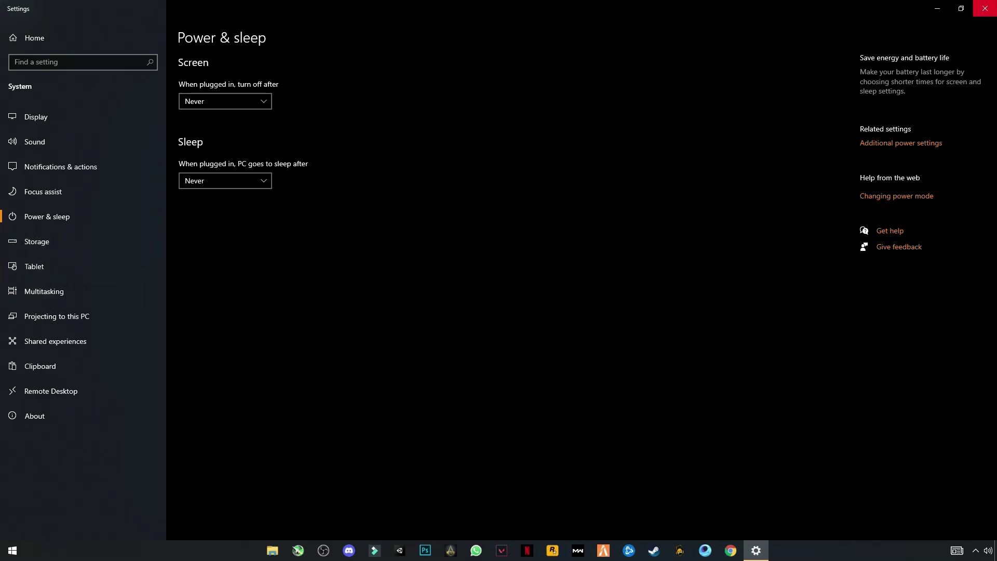
Open Advanced system settings from This PC's Properties.
left_click(985, 9)
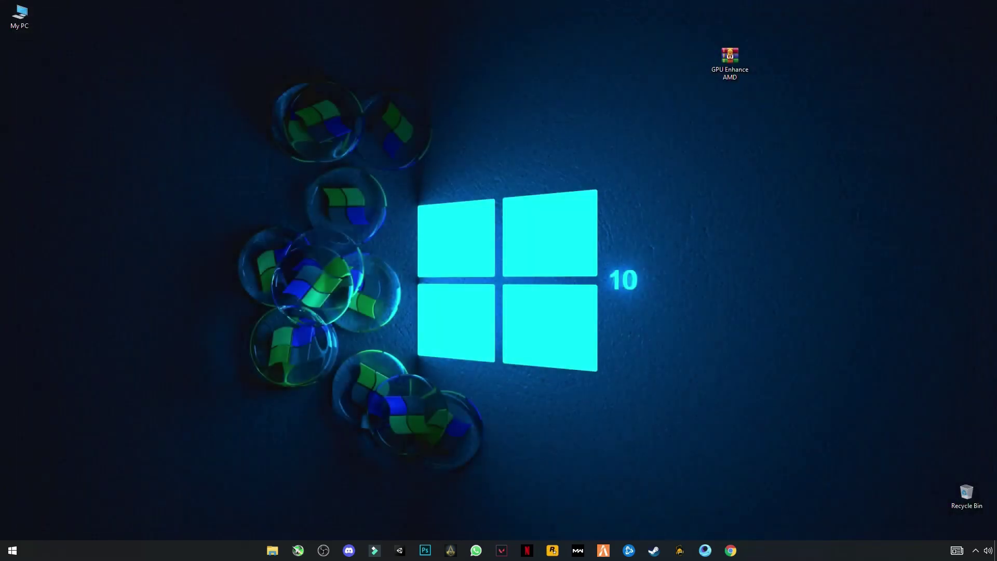
double_click(26, 24)
right_click(279, 305)
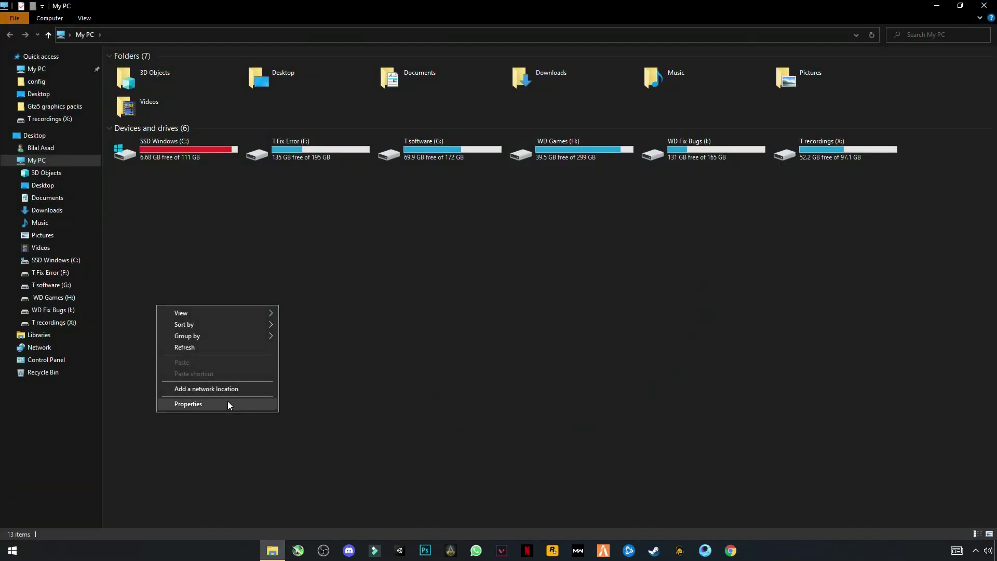
right_click(434, 250)
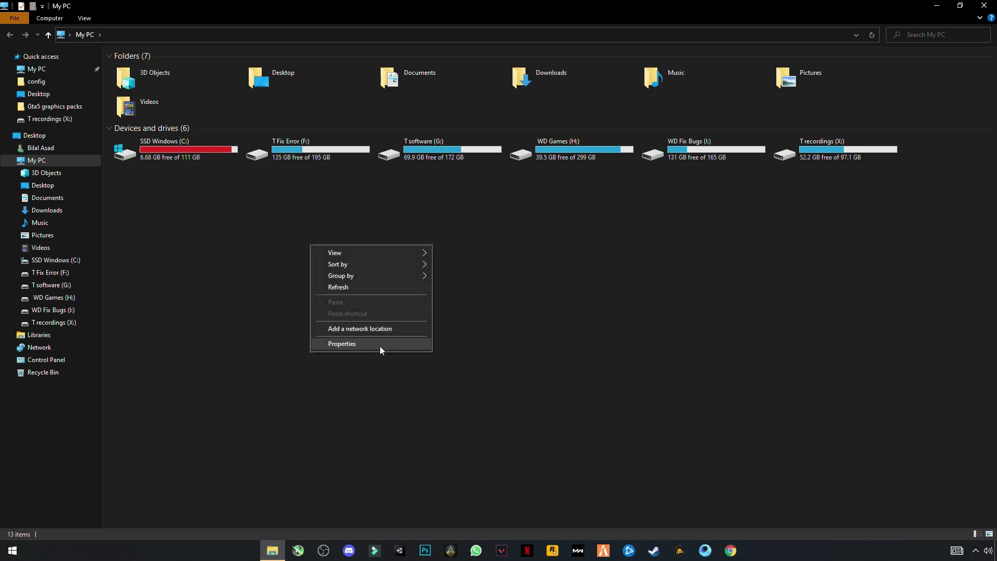
left_click(364, 346)
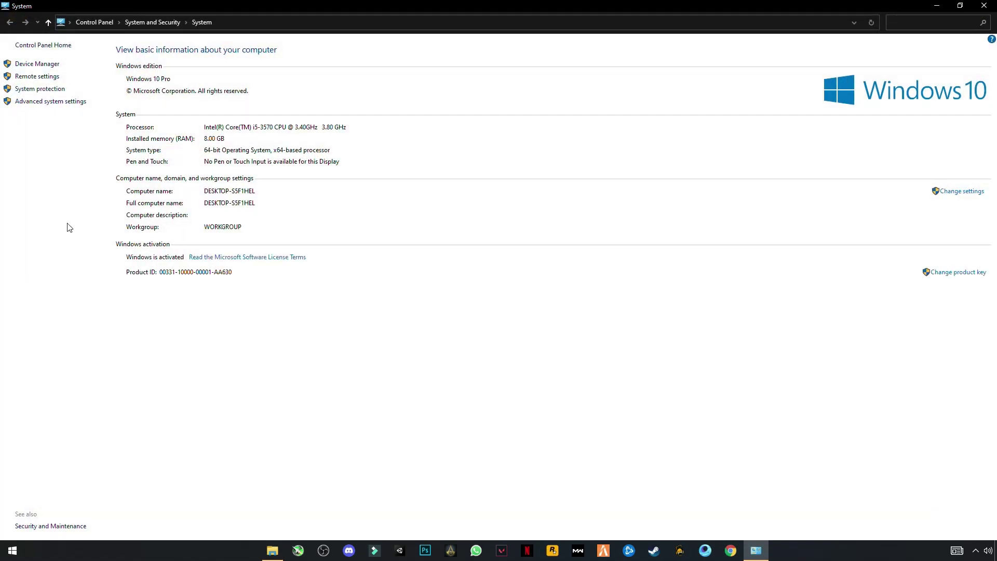
left_click(48, 102)
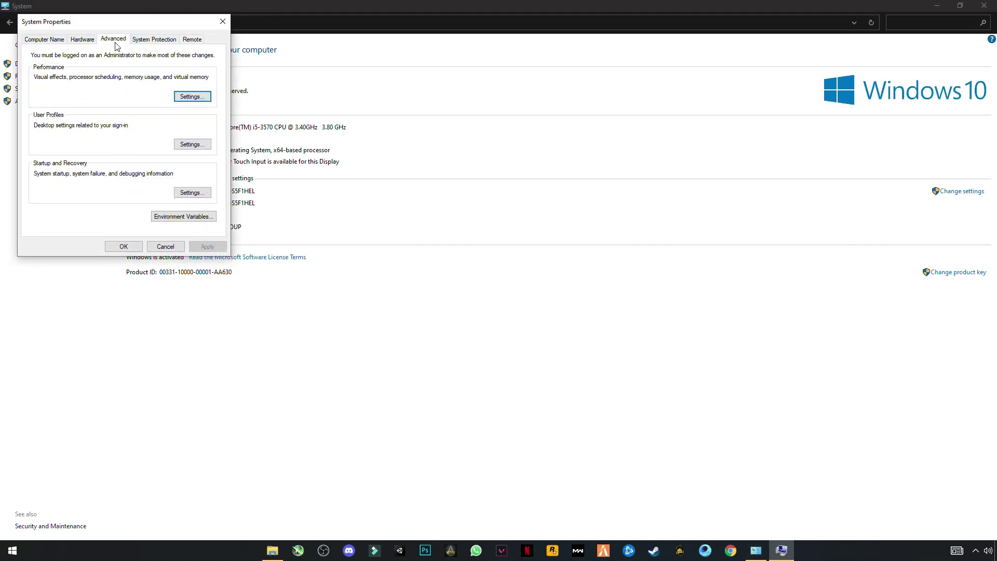
Set visual effects to Adjust for best performance, apply and confirm, then close the windows.
left_click(187, 96)
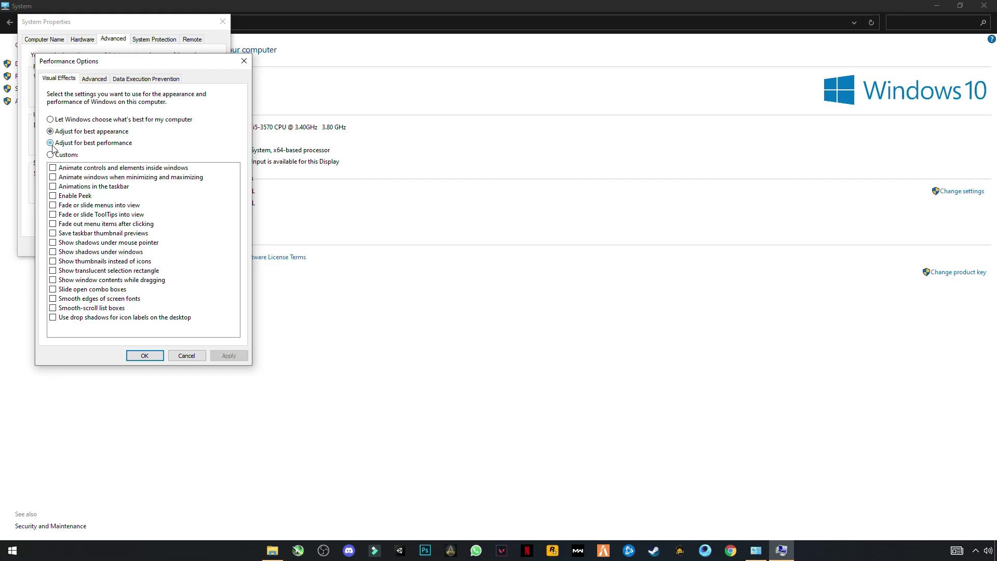
left_click(51, 145)
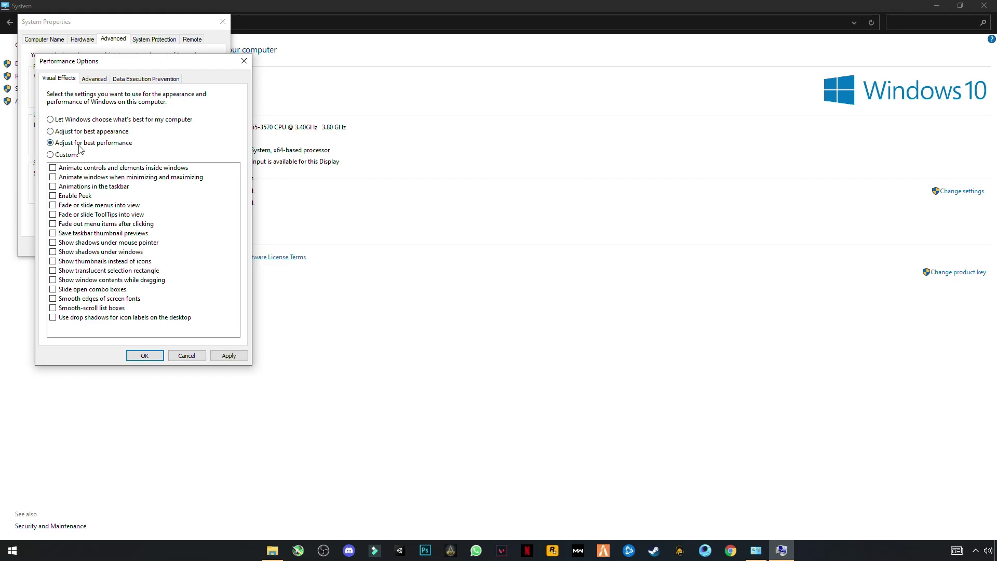
left_click(224, 358)
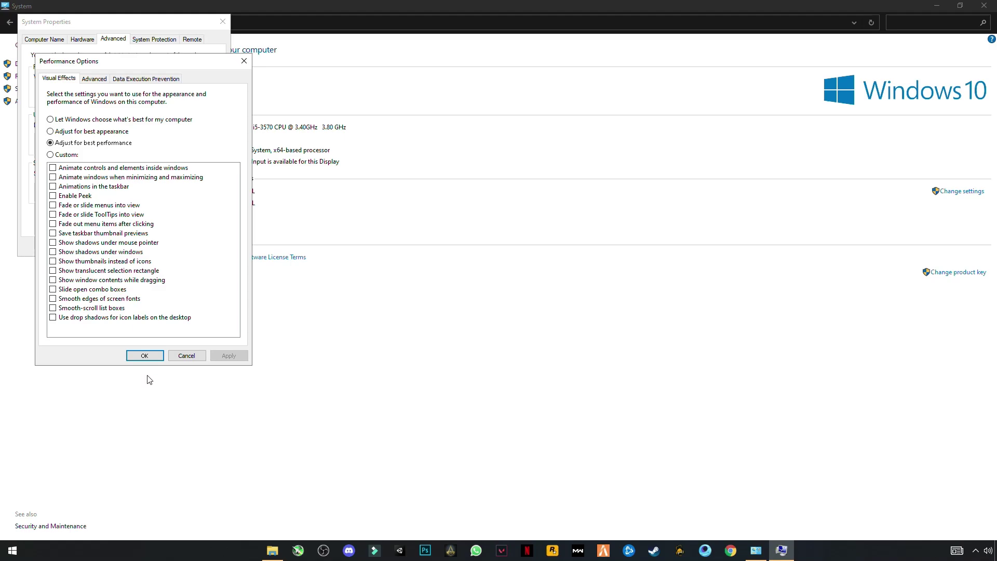
left_click(158, 355)
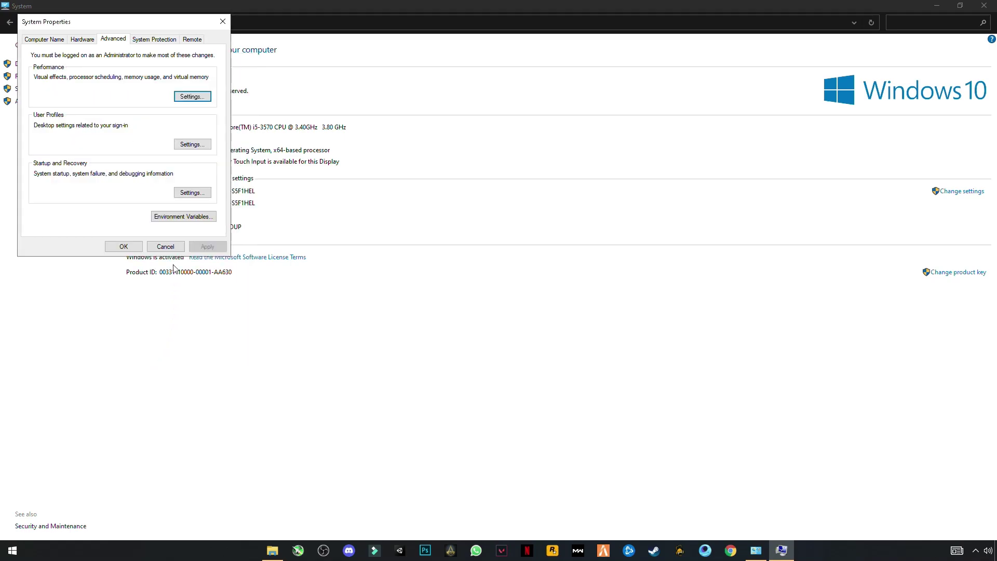
left_click(124, 247)
left_click(985, 5)
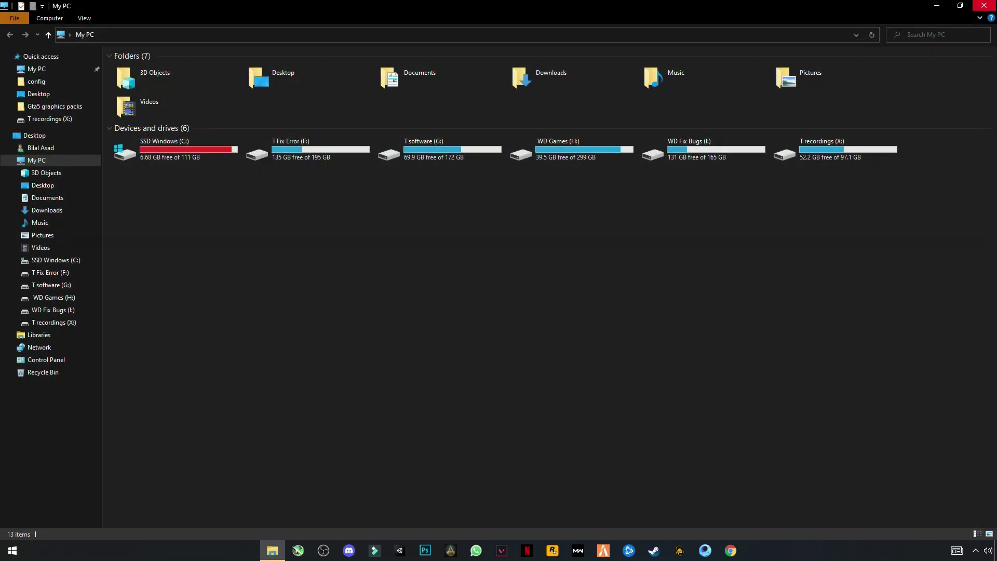
left_click(985, 6)
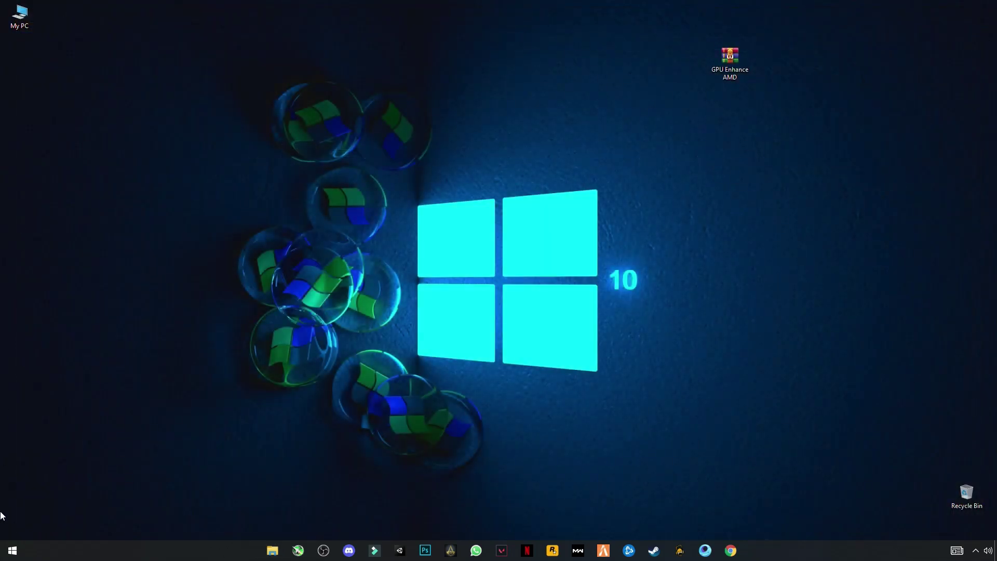
Open C:\Windows\Temp by running 'temp' from the Run box.
left_click(11, 549)
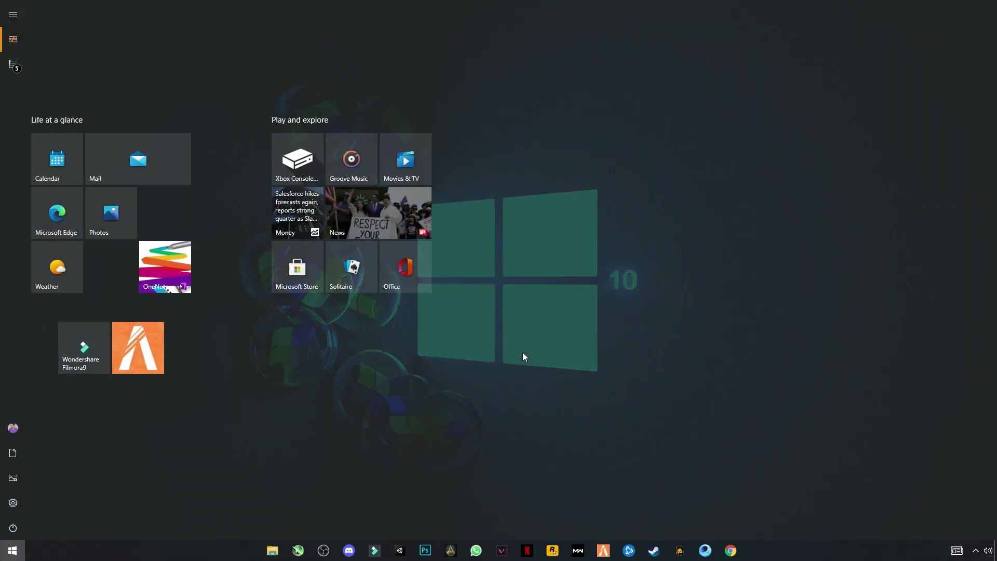
type("ru")
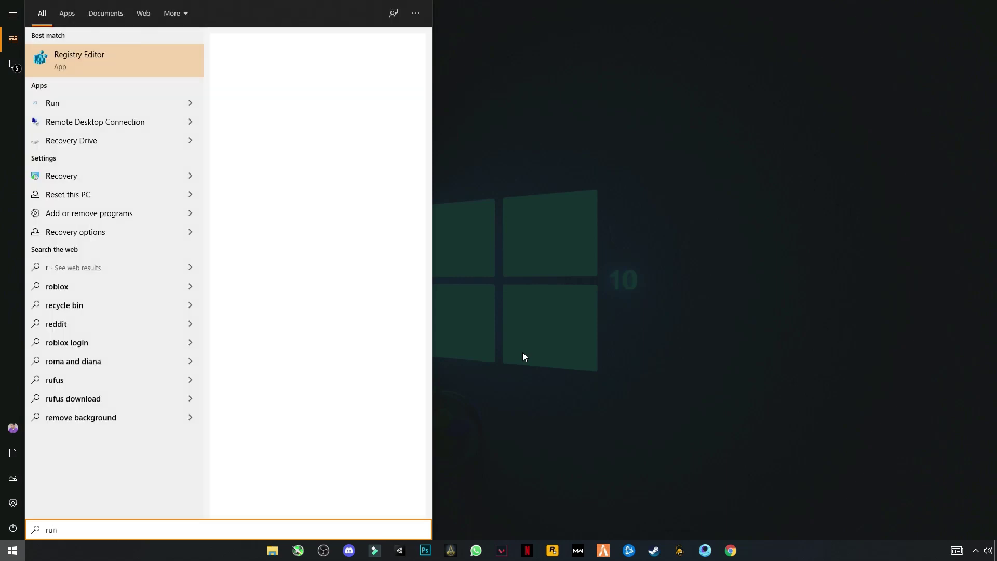
type("n")
key("Return")
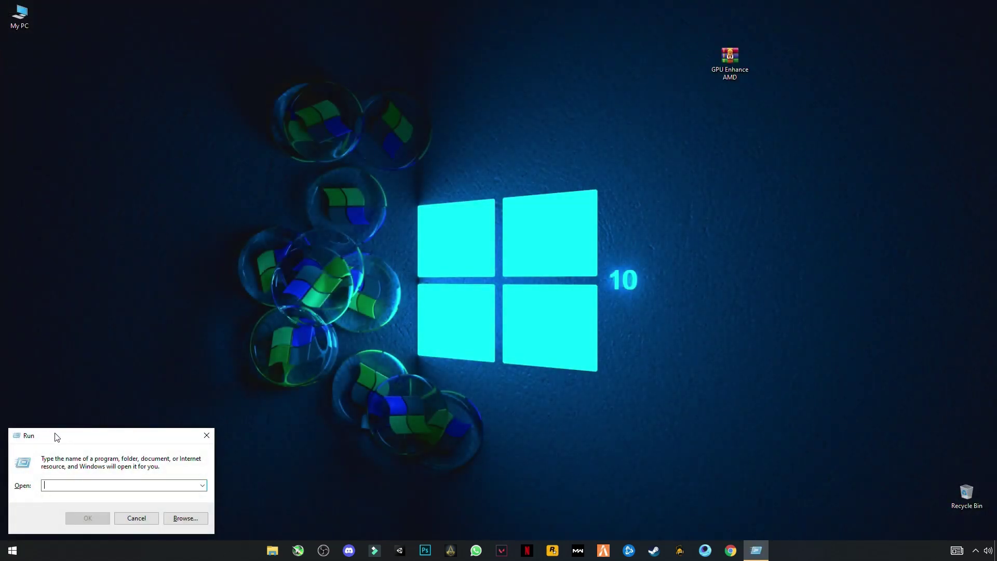
left_click_drag(59, 437, 91, 379)
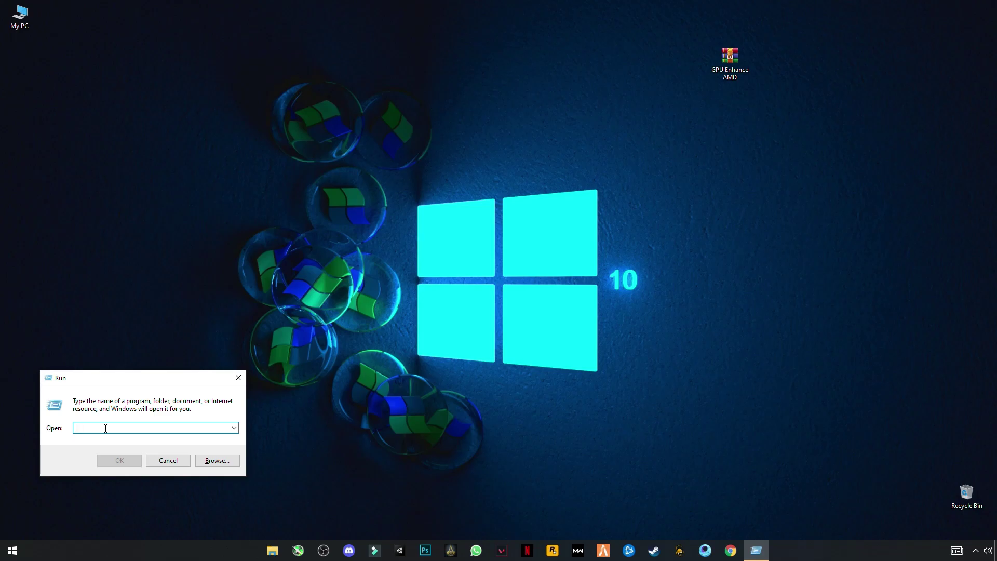
type("te")
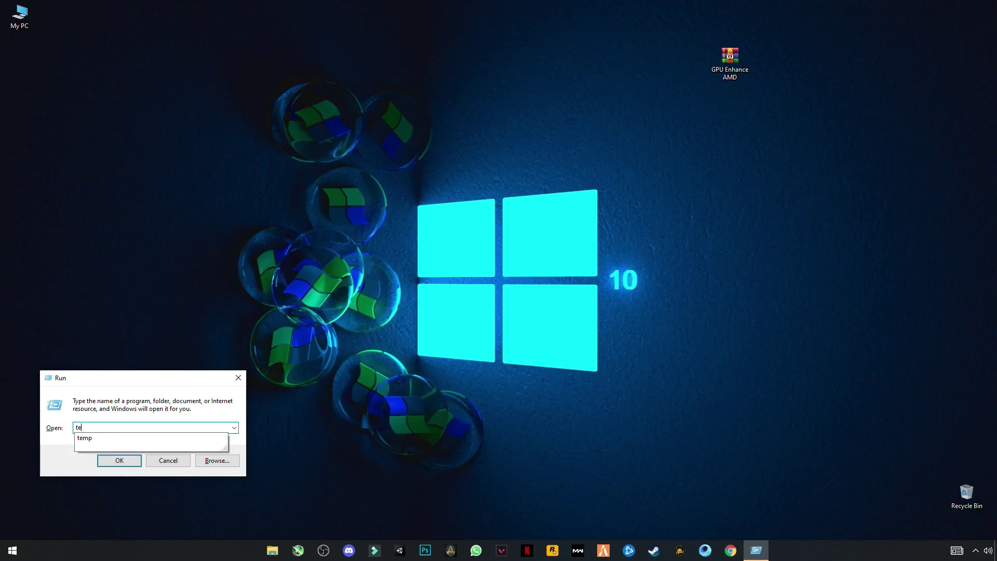
type("mp")
key("Return")
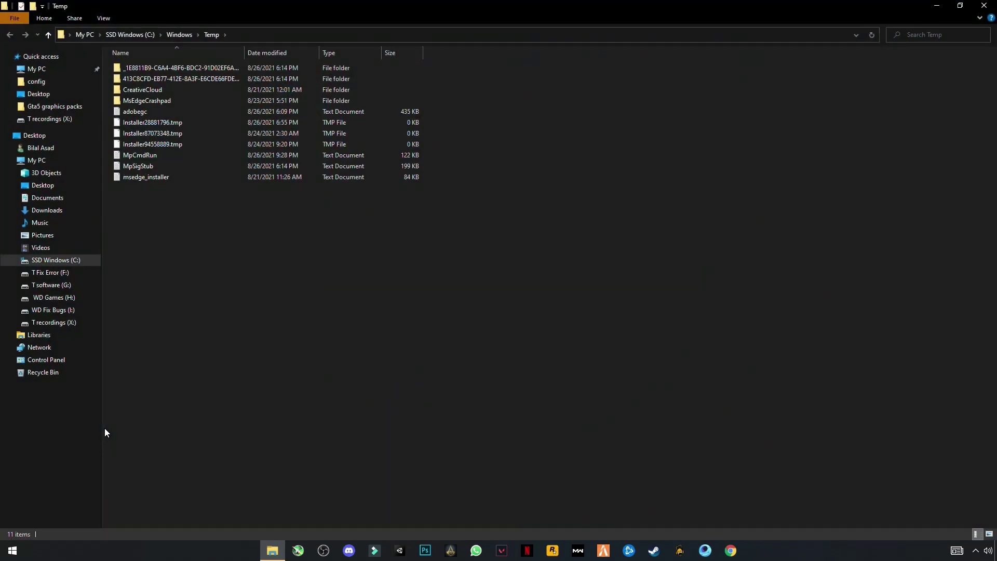
Delete all Temp items, skipping the in-use adobegc and Installer28881796.tmp files.
left_click_drag(173, 273, 167, 59)
right_click(204, 102)
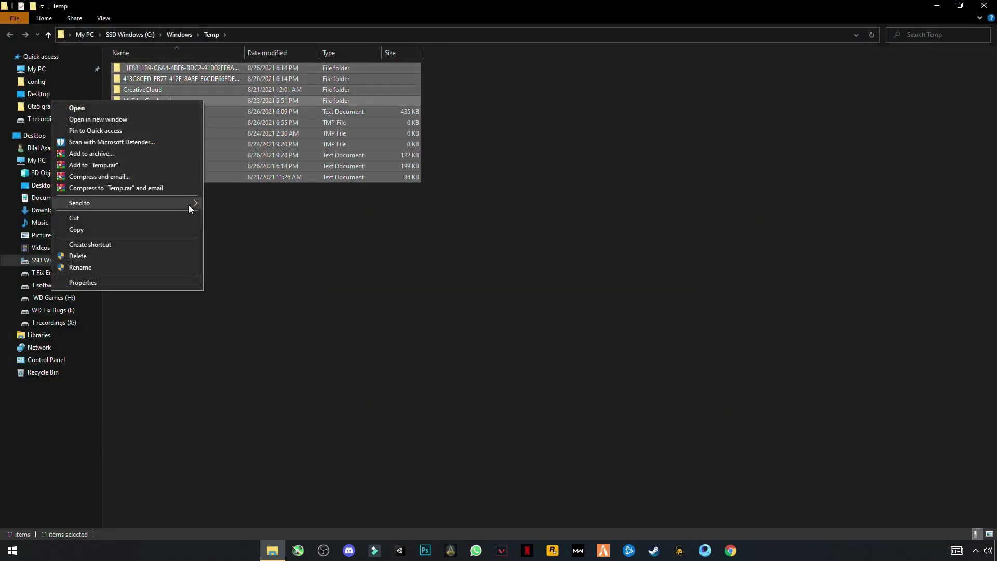
left_click(84, 260)
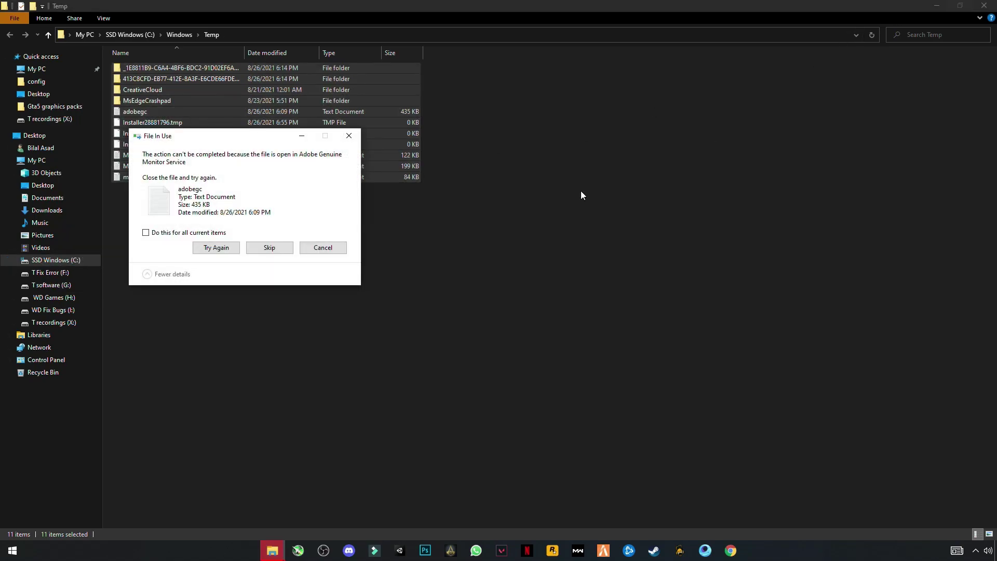
left_click(260, 249)
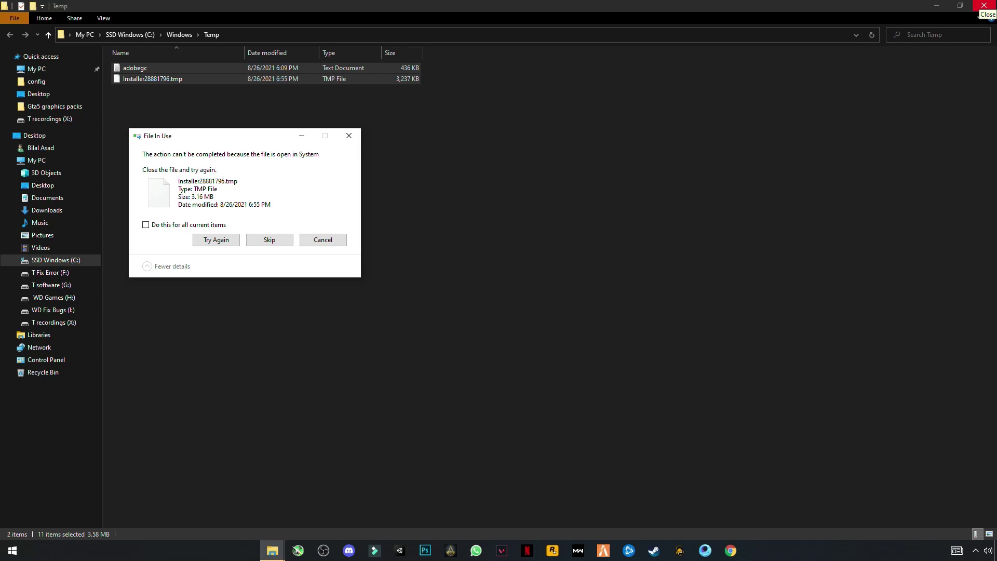
left_click(263, 241)
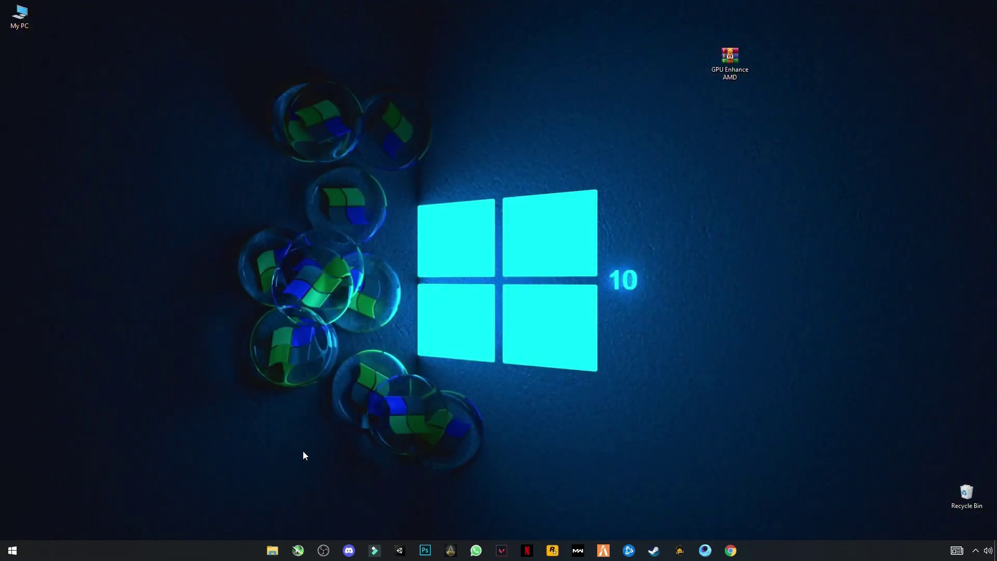
Open the user's AppData\Local\Temp folder by running %temp%.
key("super")
type("r")
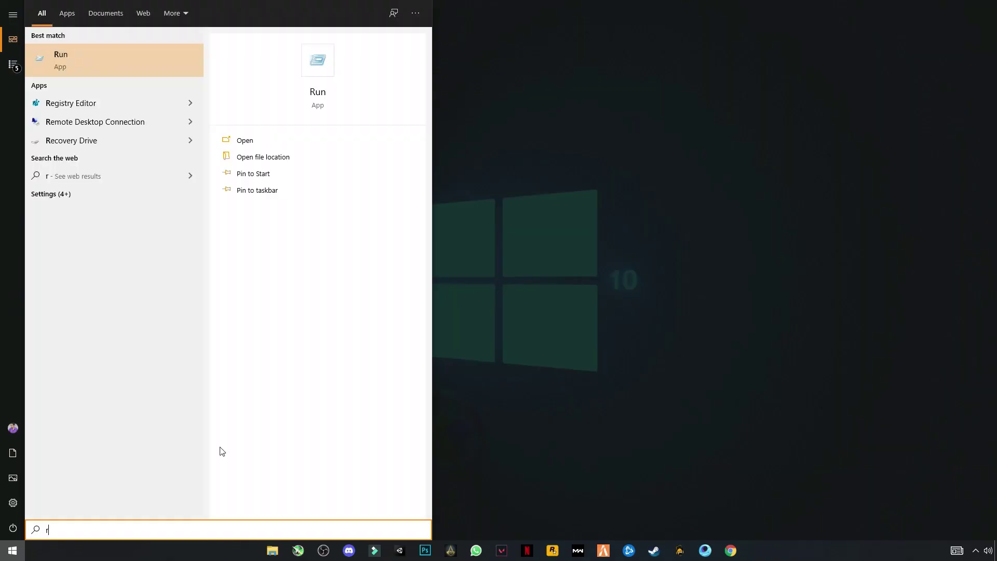
key("Return")
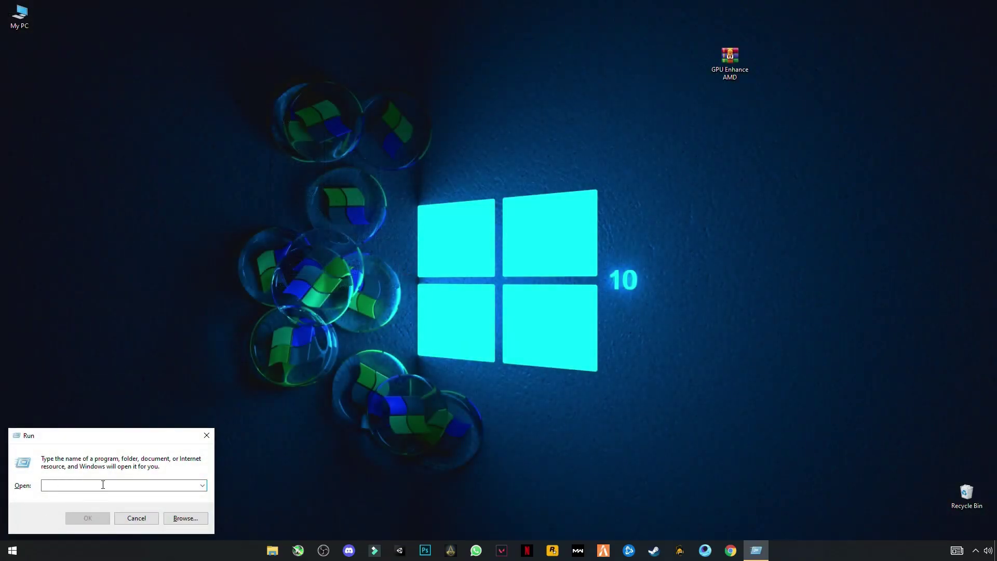
type("%t")
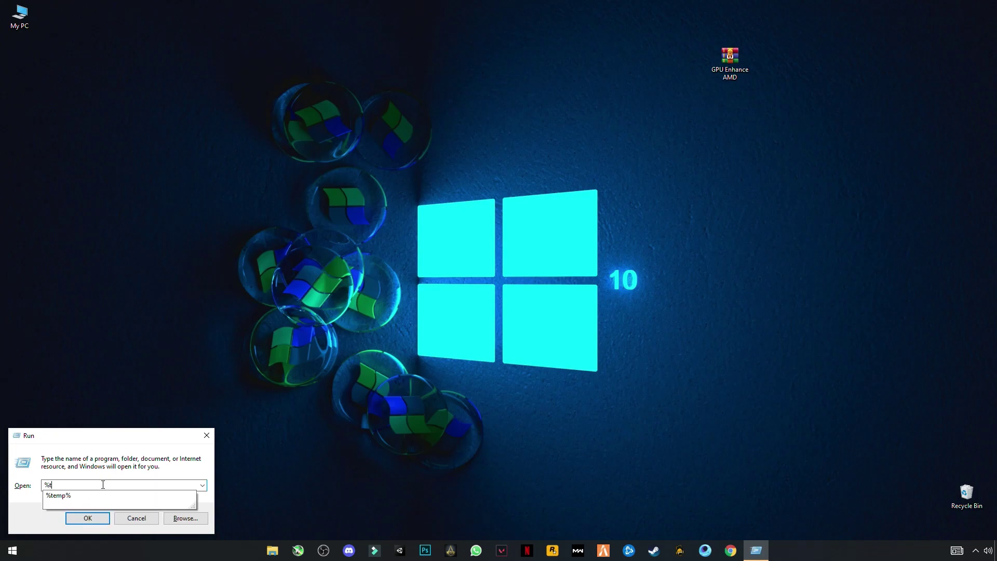
type("emp%")
left_click(88, 518)
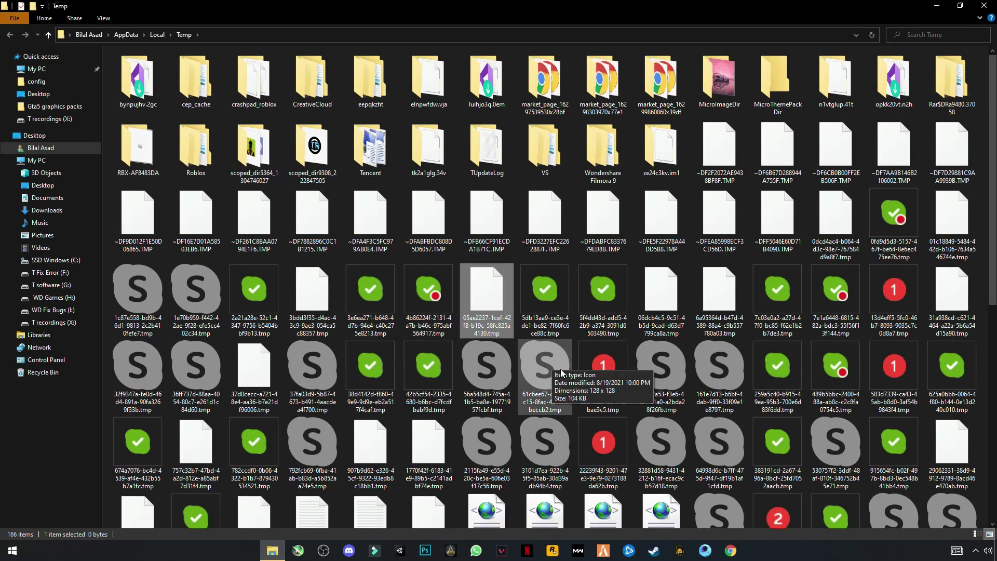
Delete all its files, skipping the in-use ones, and close the Temp window.
key("ctrl+a")
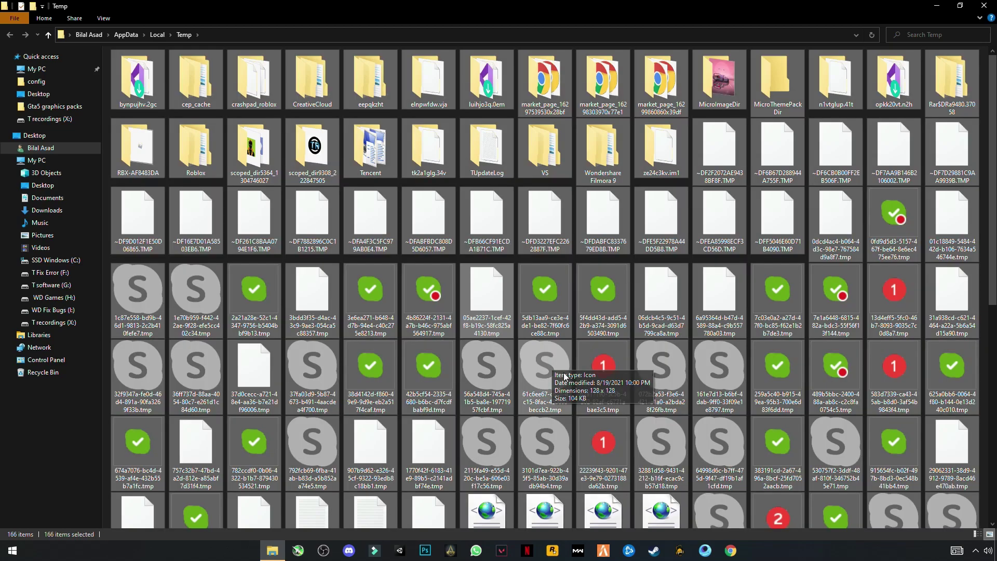
right_click(375, 225)
left_click(248, 371)
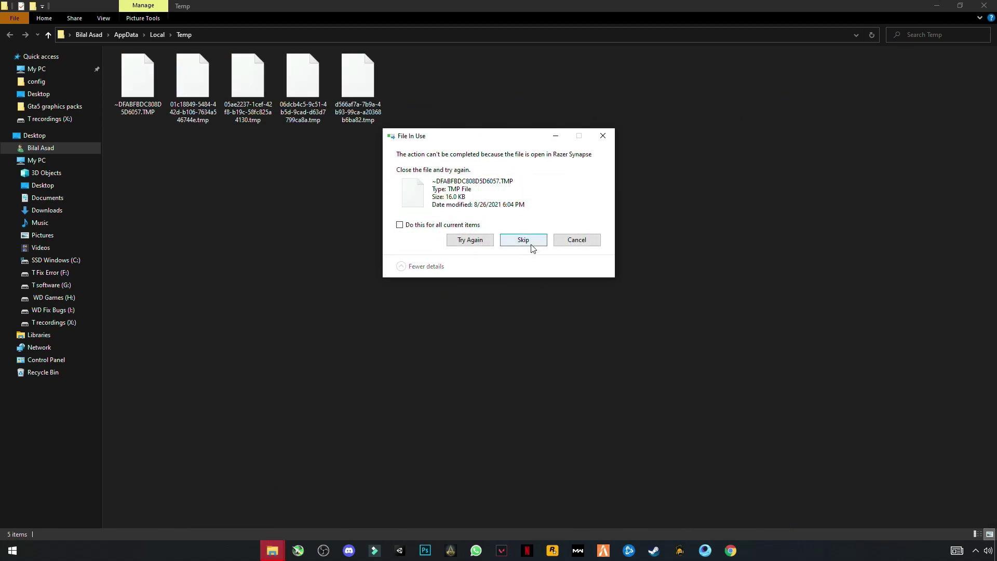
left_click(524, 240)
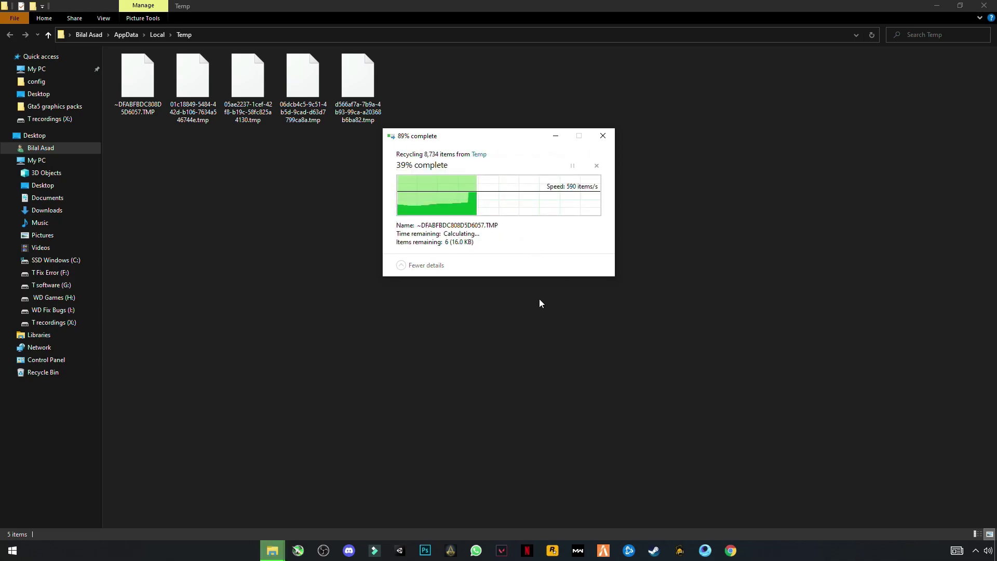
left_click(526, 250)
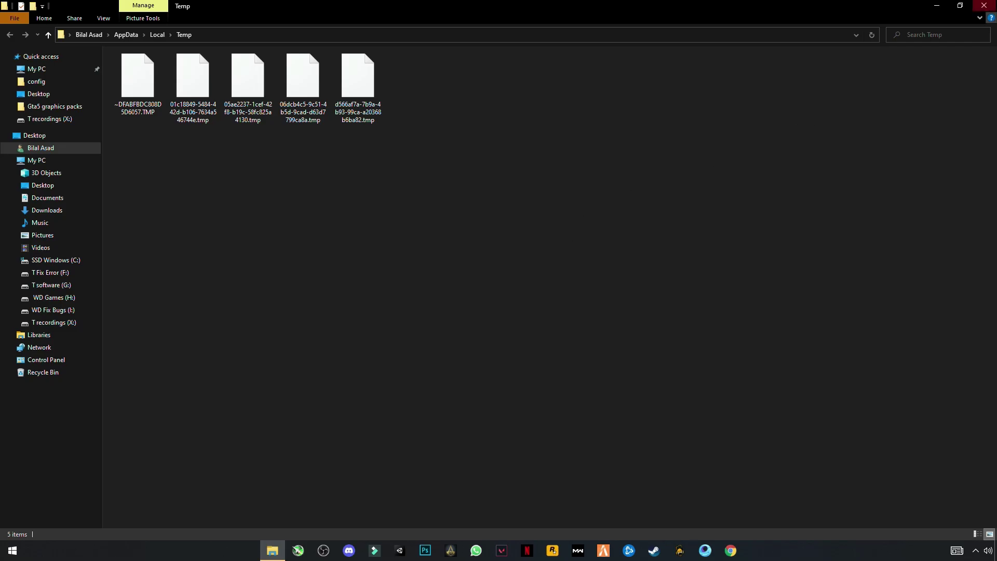
left_click(985, 5)
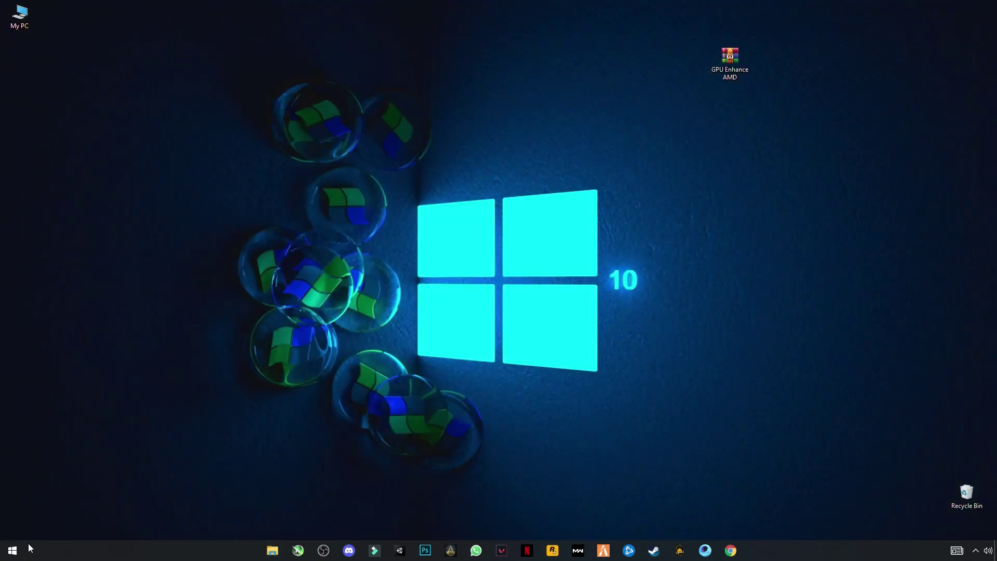
Open C:\Windows\Prefetch via Run with 'prefetch', granting folder access.
left_click(12, 550)
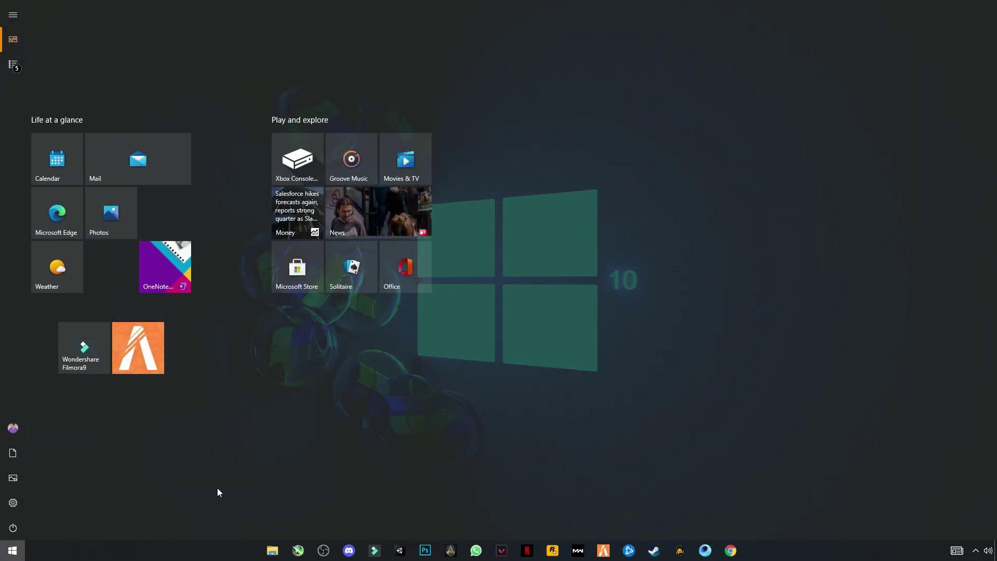
type("run")
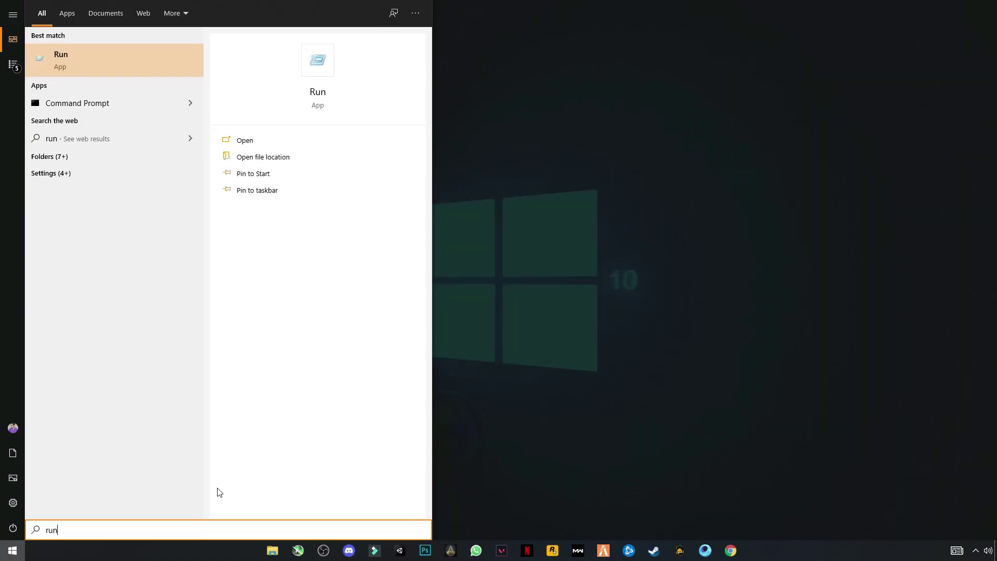
key("Return")
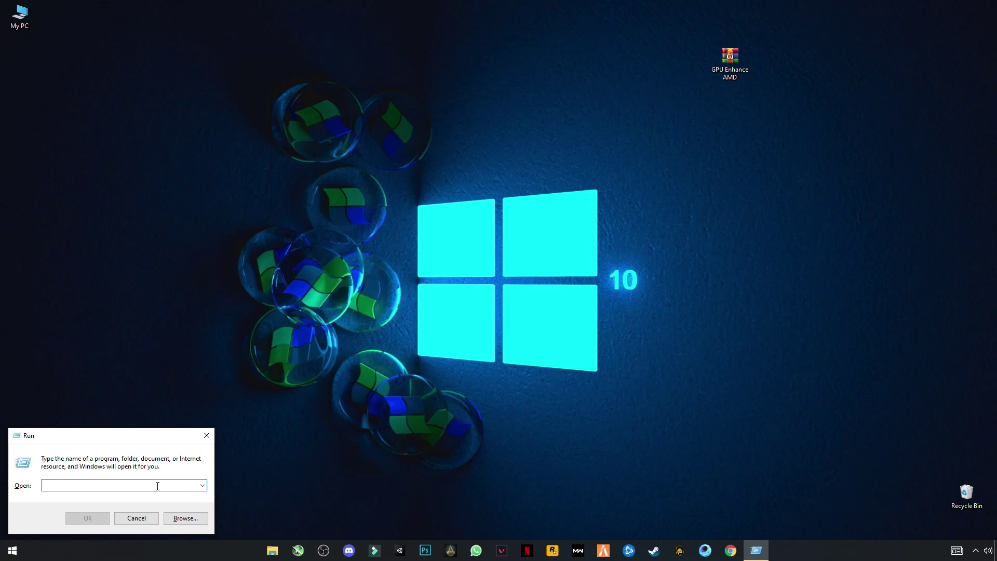
type("pre")
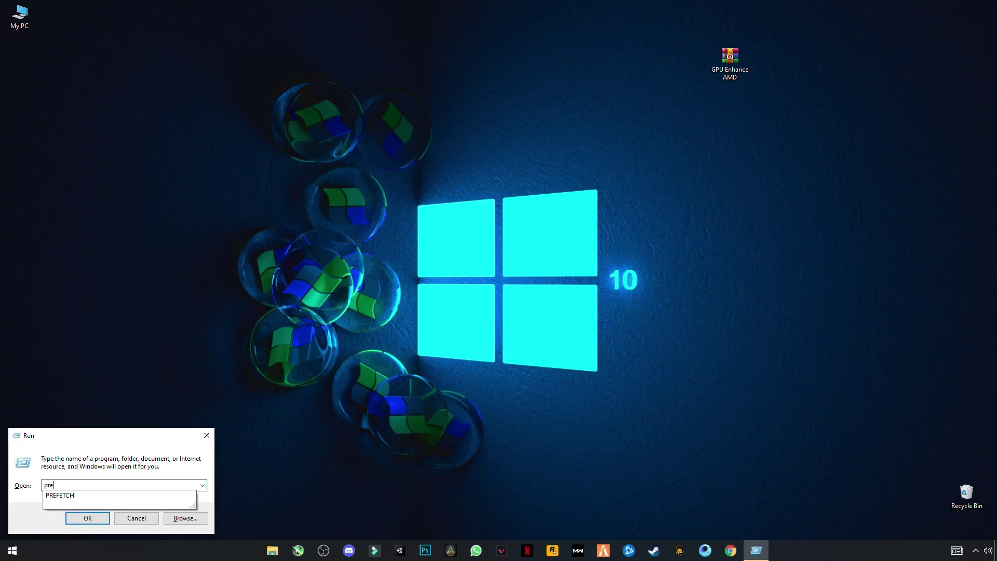
type("fetch")
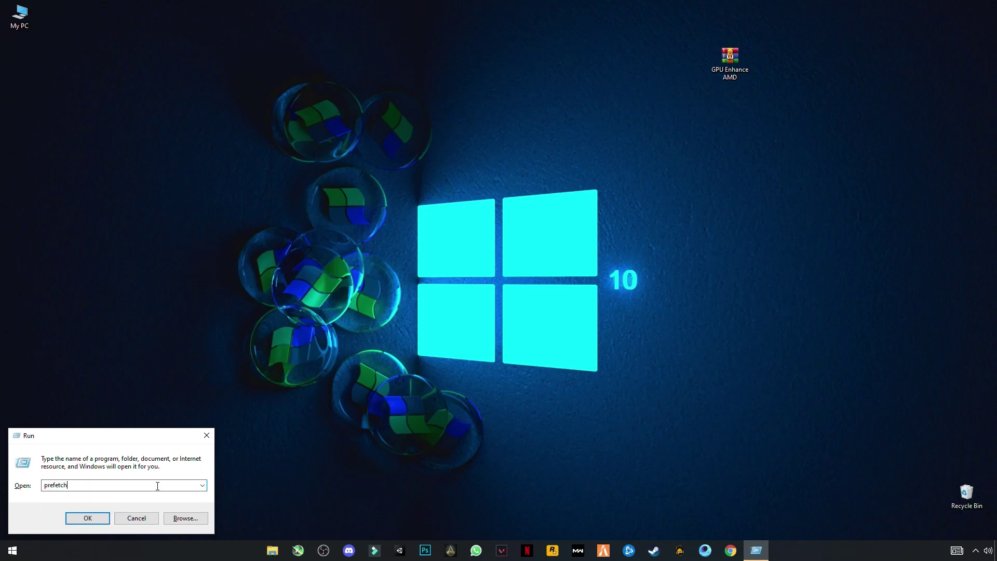
key("Return")
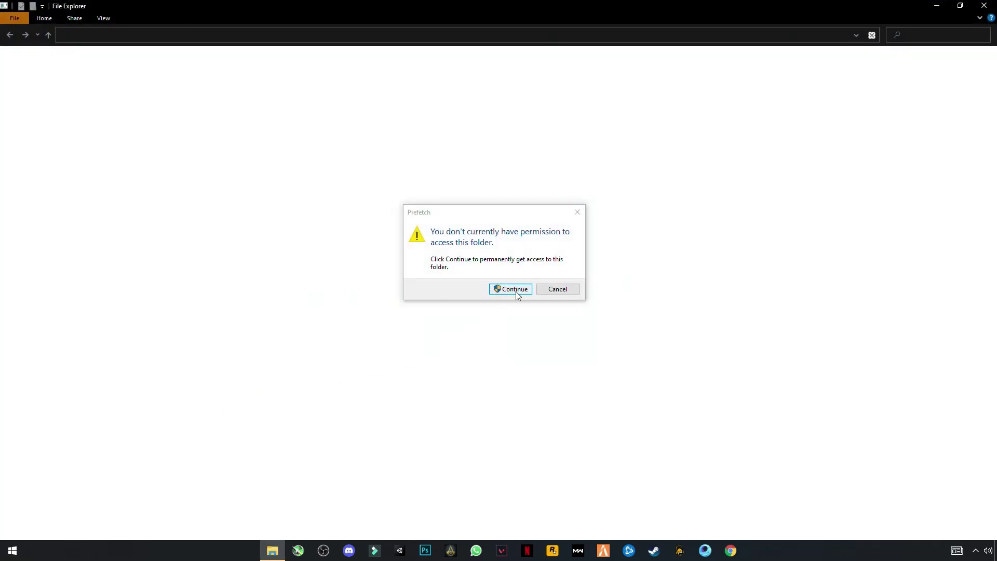
left_click(516, 291)
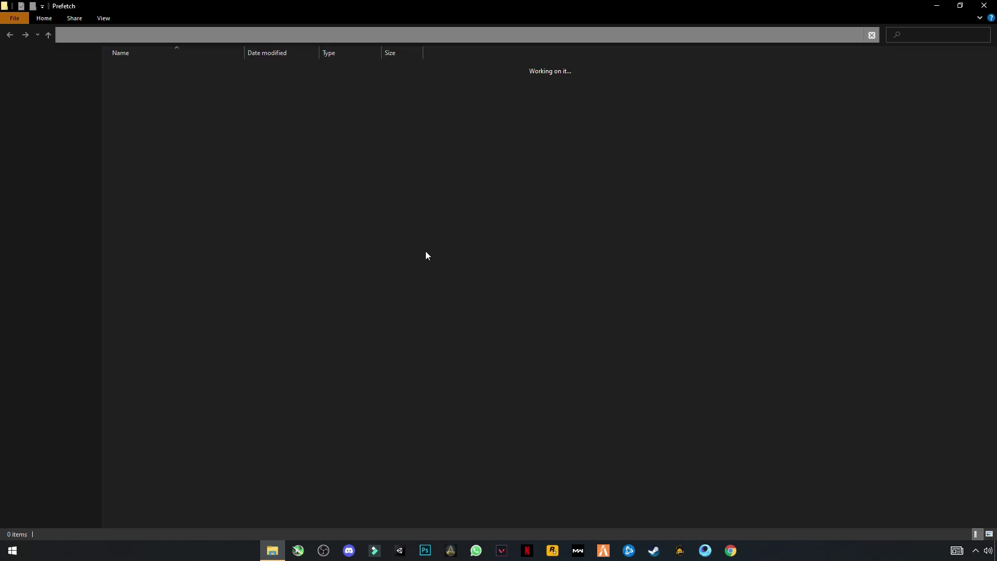
Delete all 165 Prefetch files and close the folder window.
left_click(249, 229)
key("ctrl+a")
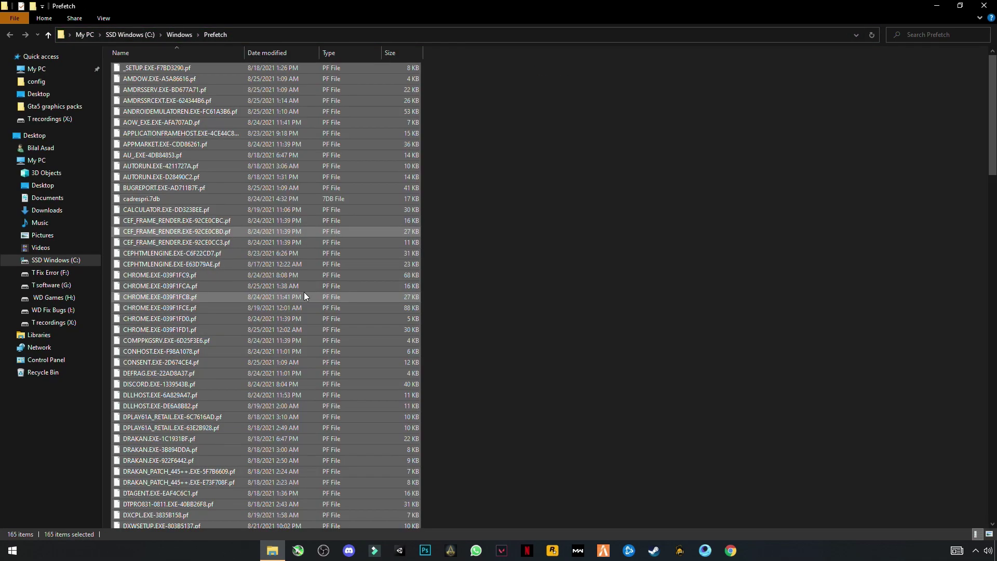
right_click(266, 257)
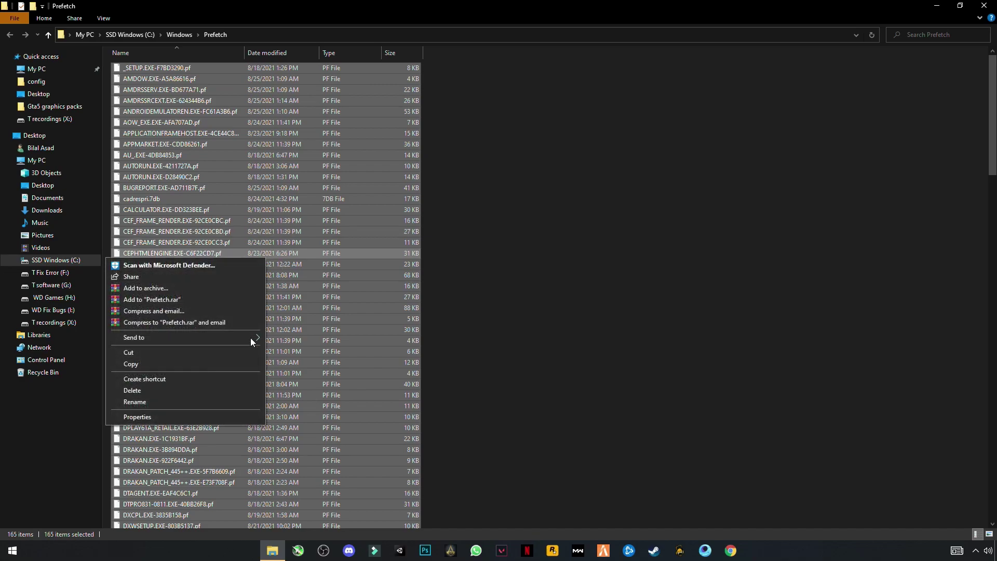
left_click(142, 389)
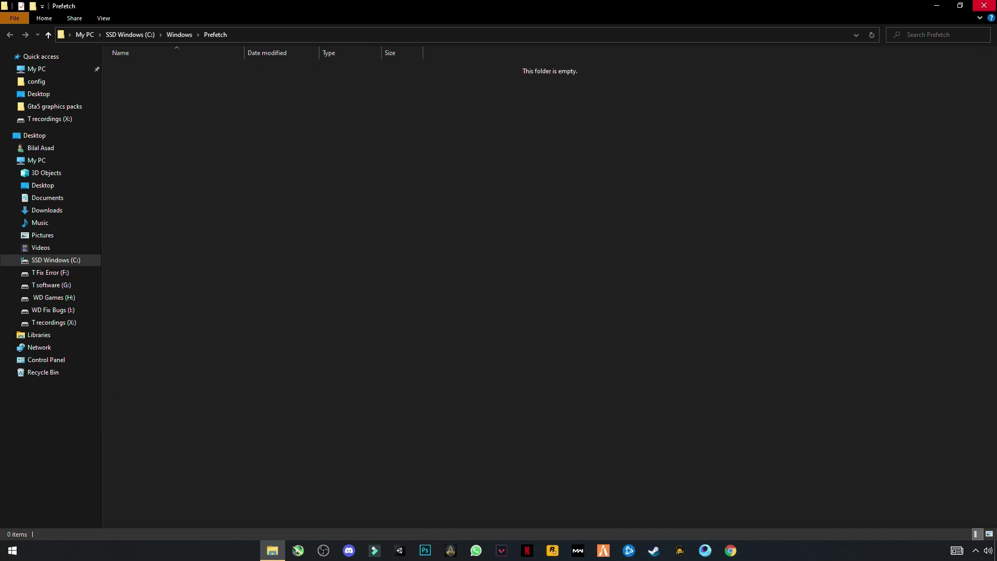
left_click(984, 5)
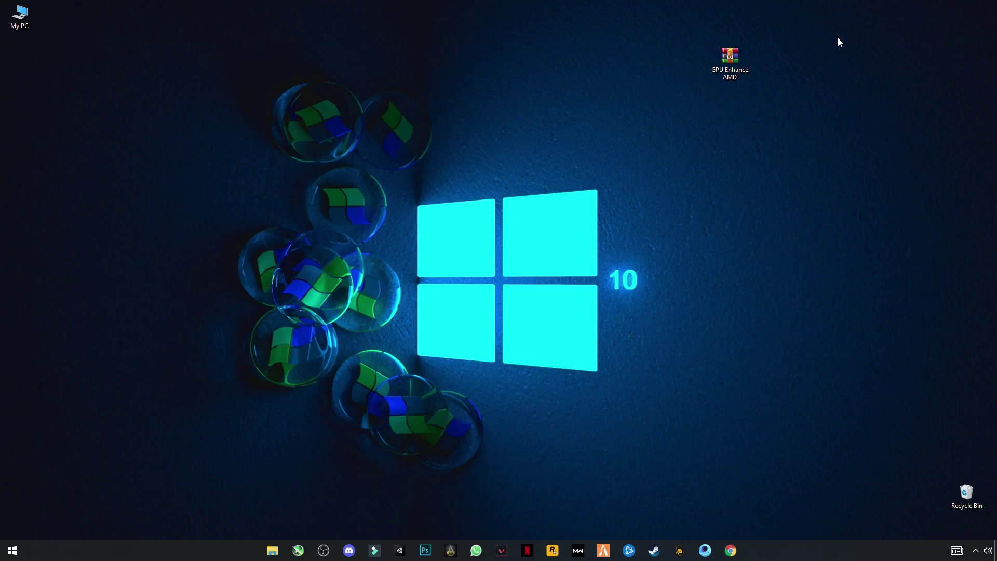
Extract the GPU Enhance AMD archive onto the desktop with WinRAR's Extract Here and select the resulting registry file.
left_click_drag(867, 16, 772, 114)
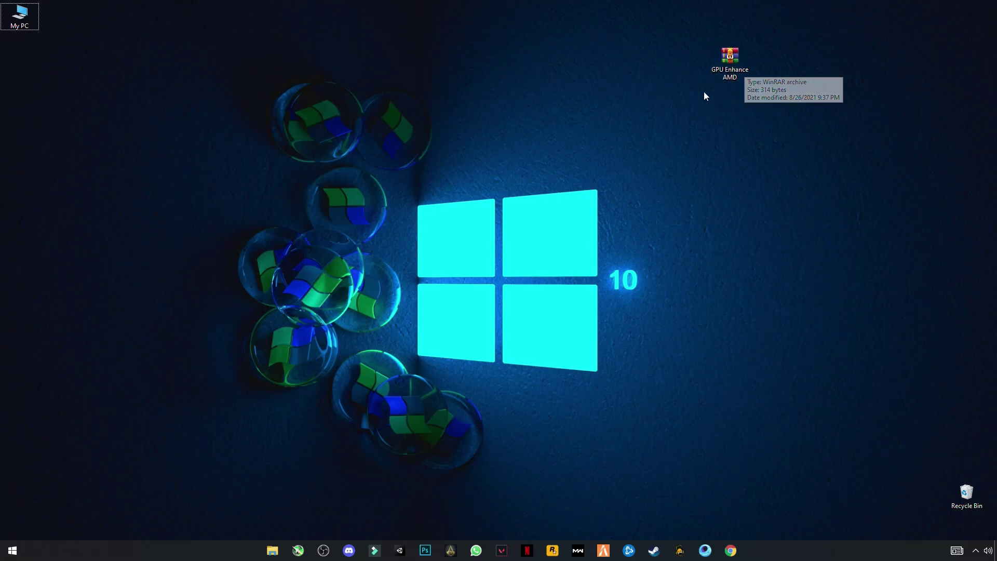
right_click(731, 62)
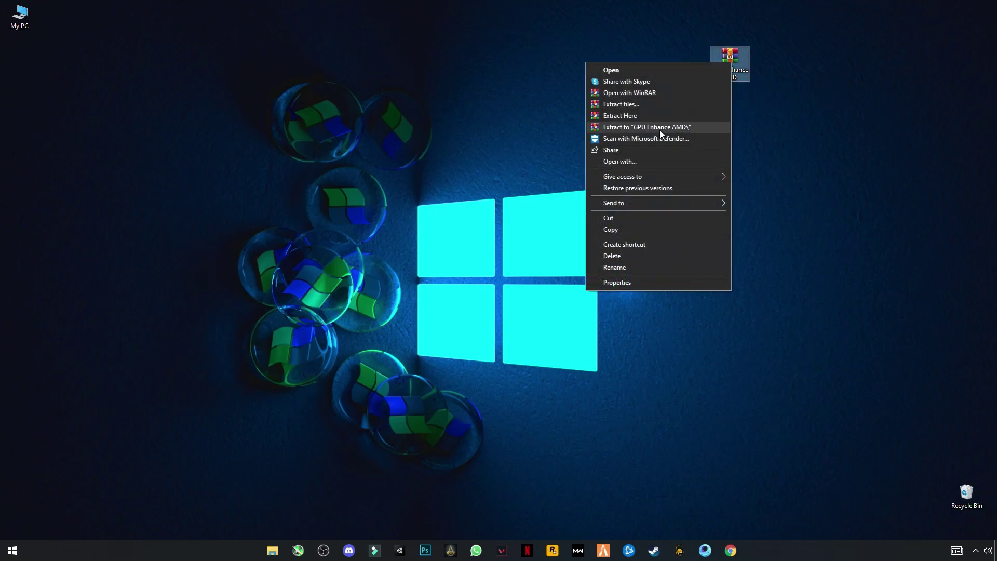
left_click(641, 116)
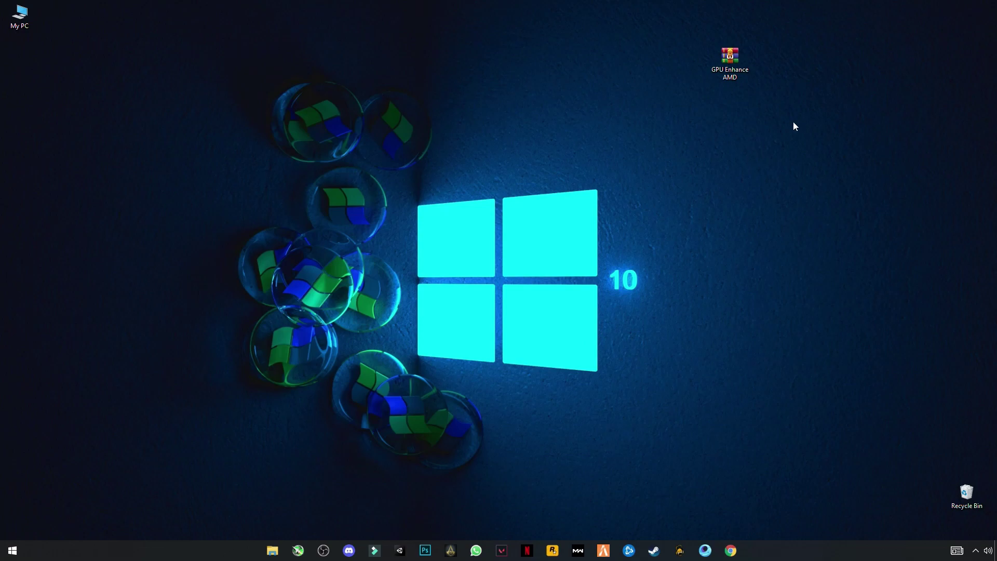
left_click(38, 70)
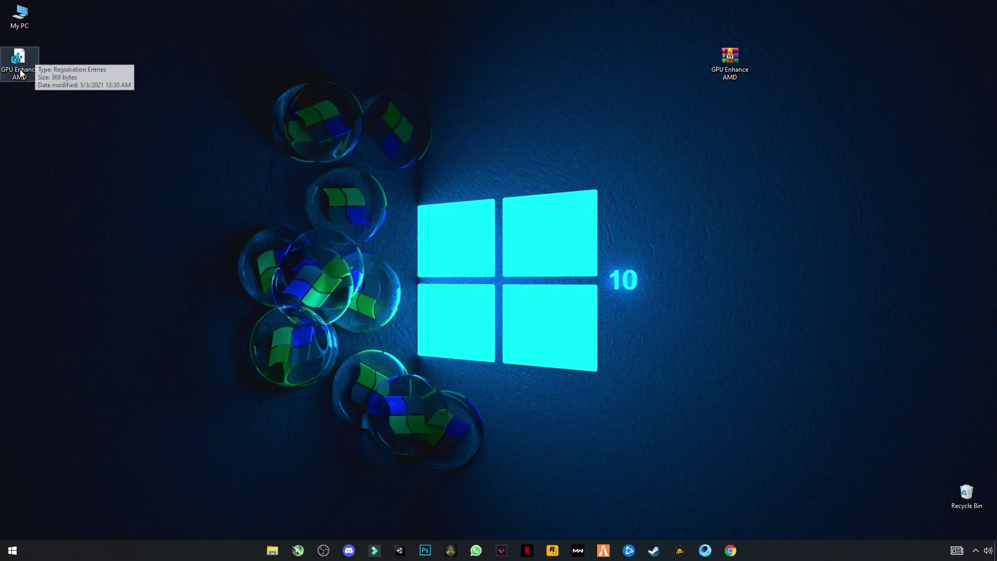